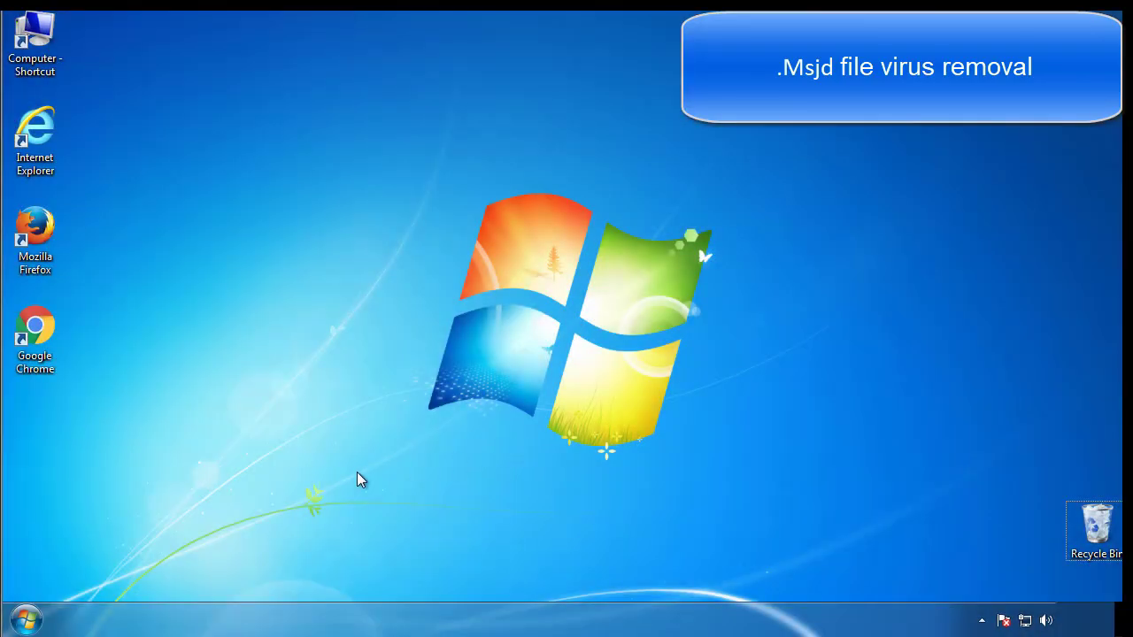
Step: Launch msconfig, enable Minimal safe boot on the Boot tab, and restart into Safe Mode
left_click(26, 620)
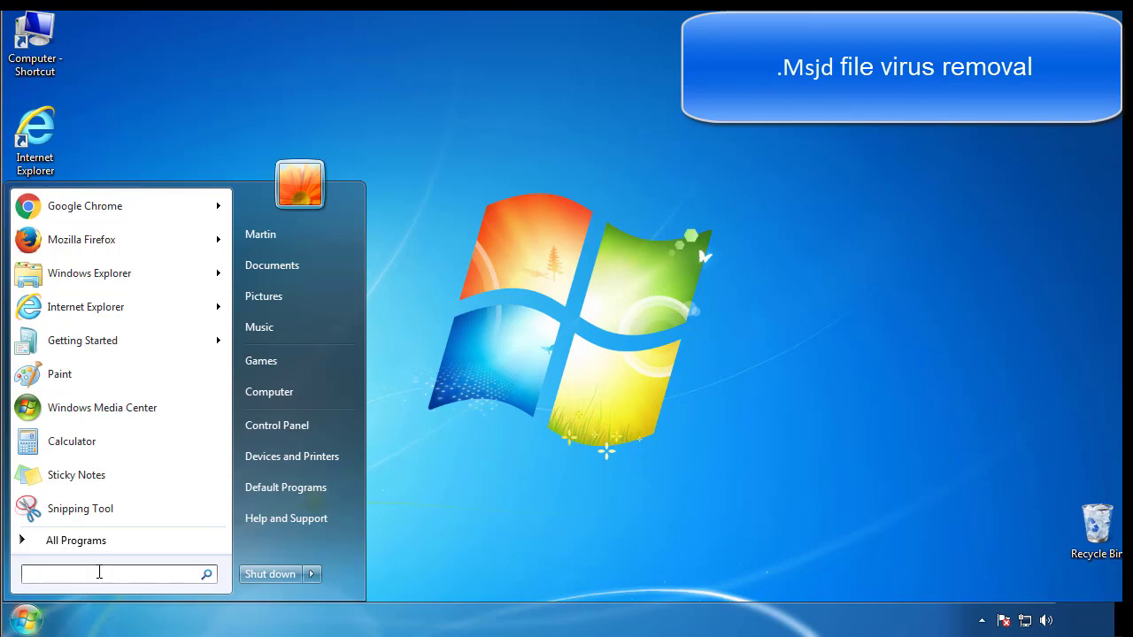
type("mscon")
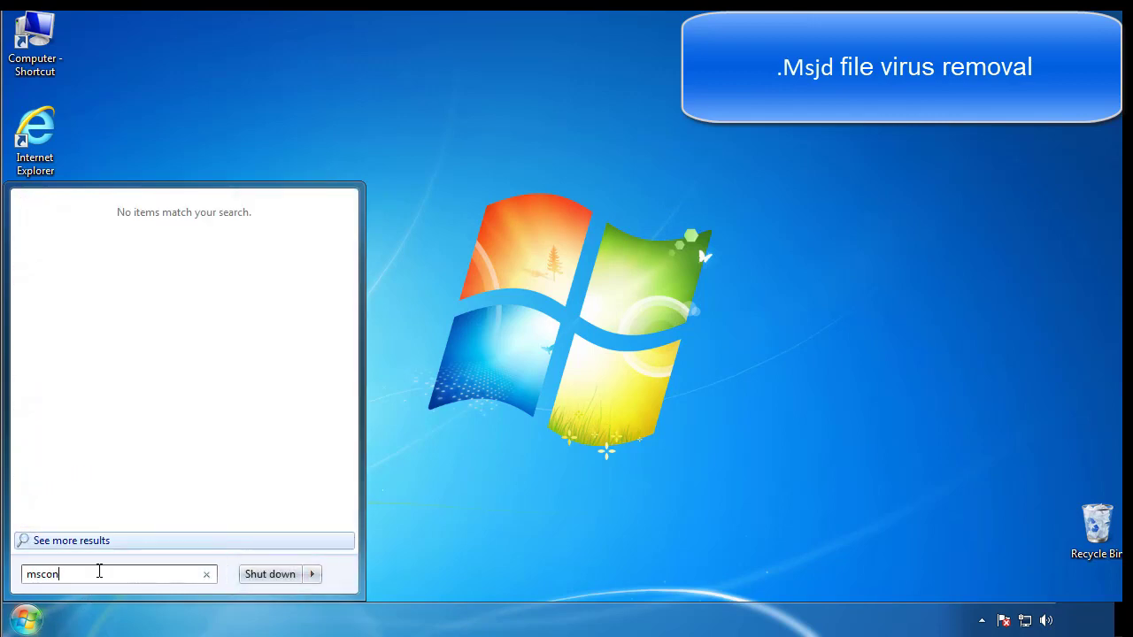
type("fig")
key("Return")
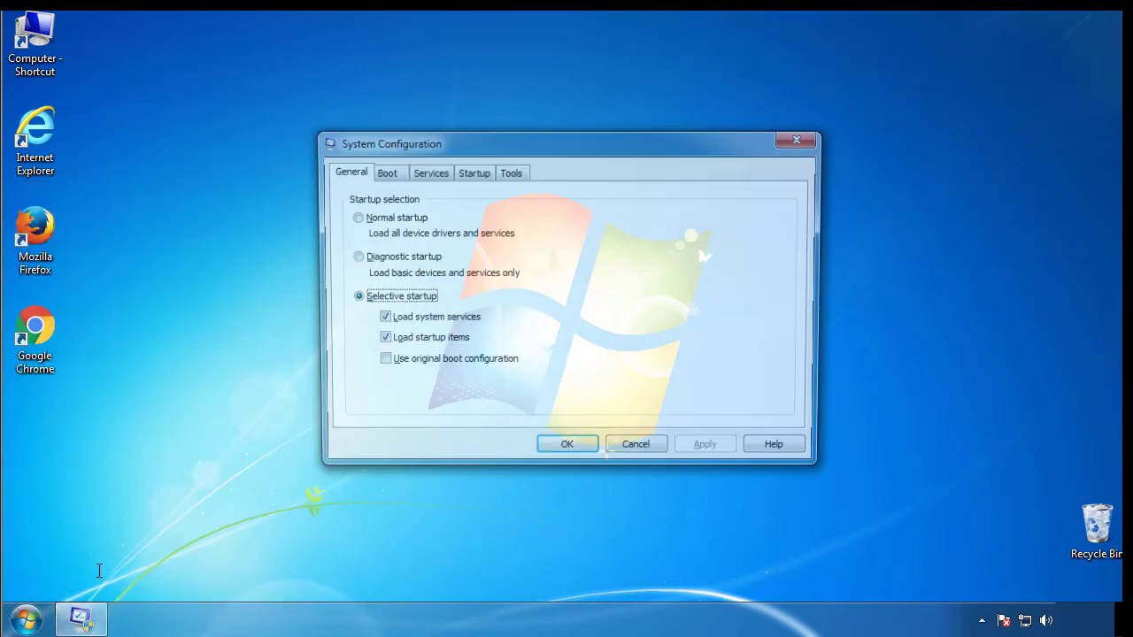
left_click(383, 173)
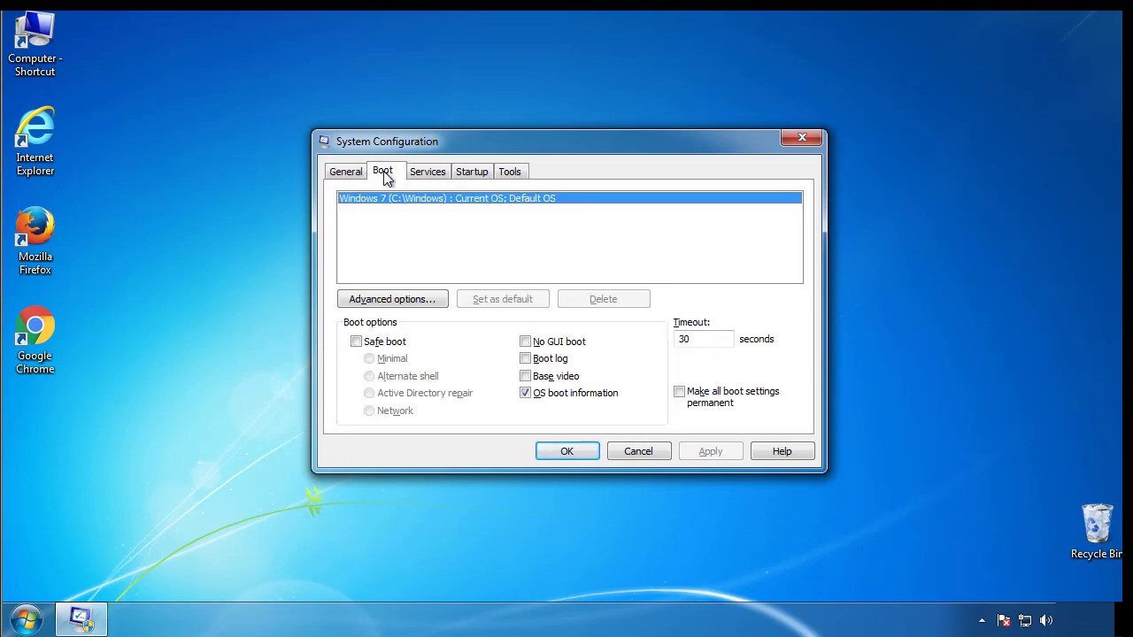
left_click(356, 342)
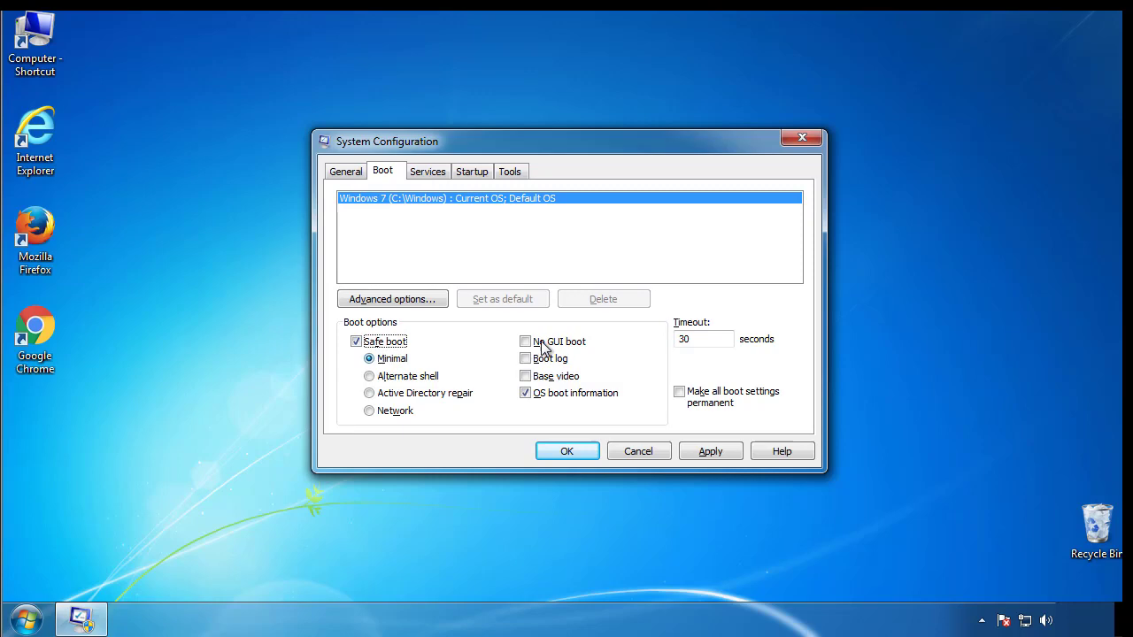
left_click(575, 453)
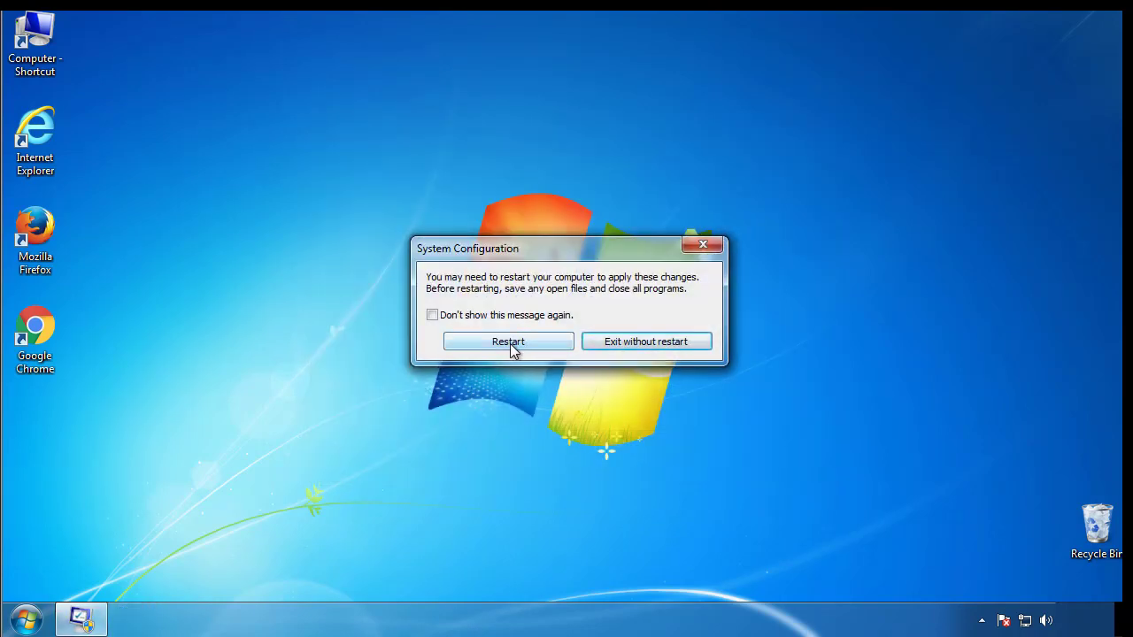
left_click(511, 345)
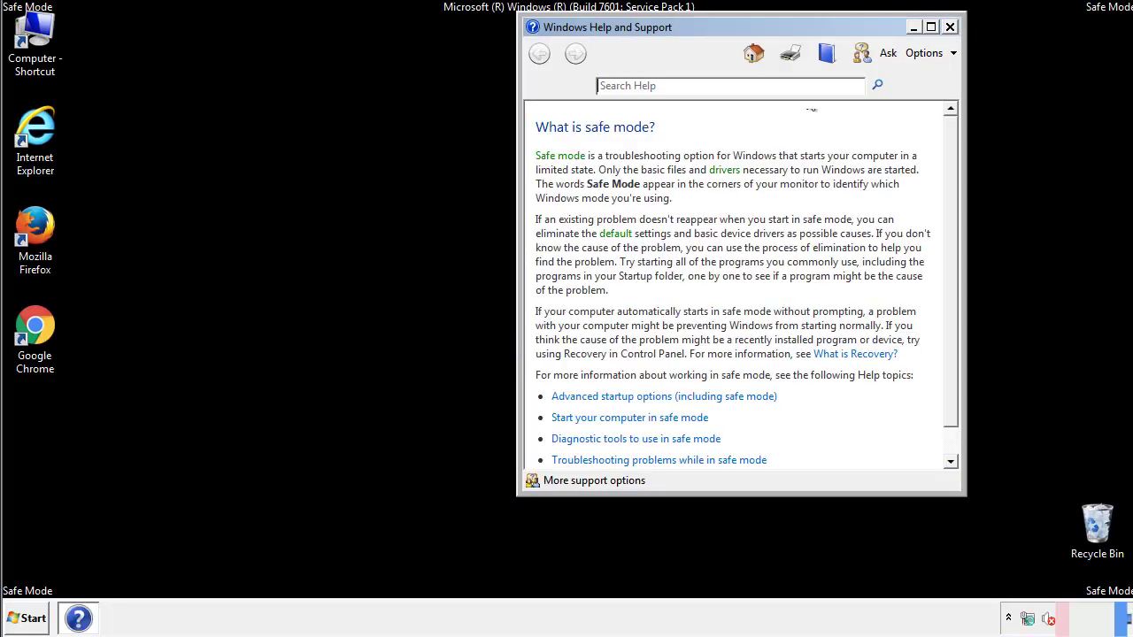
Step: Set Folder Options to show hidden files, folders and drives, closing Help and Control Panel
left_click(950, 27)
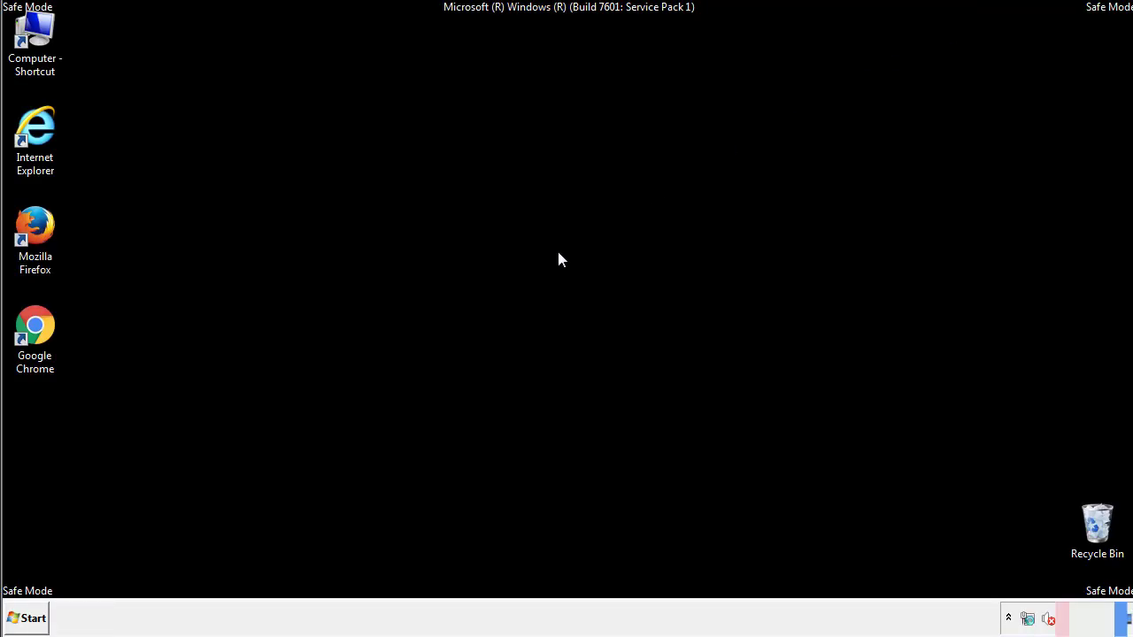
left_click(35, 617)
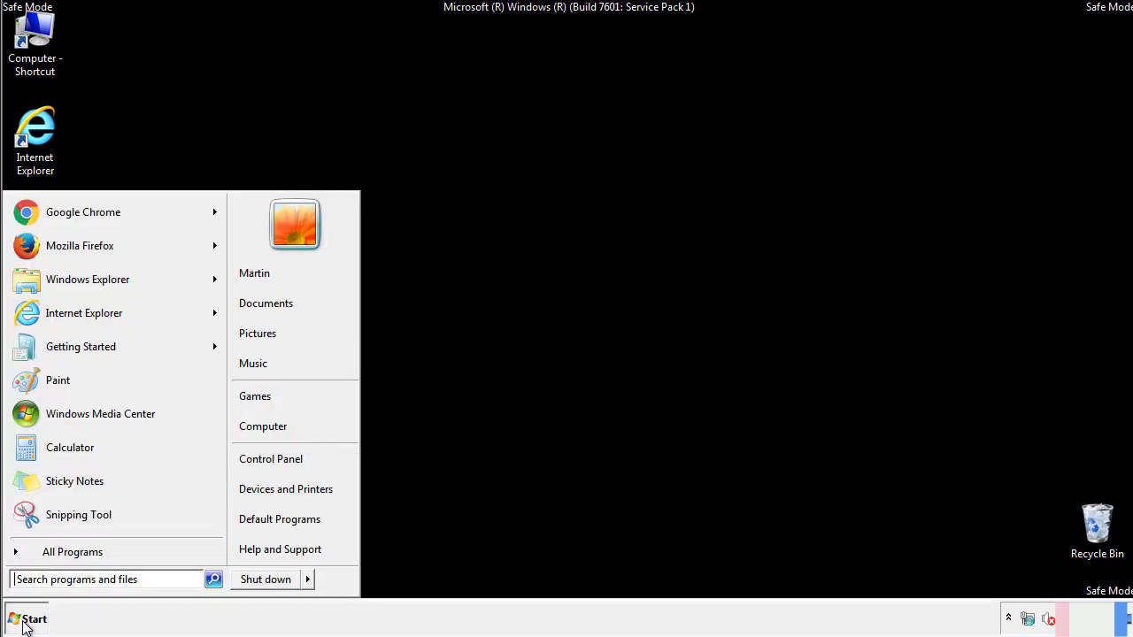
left_click(284, 457)
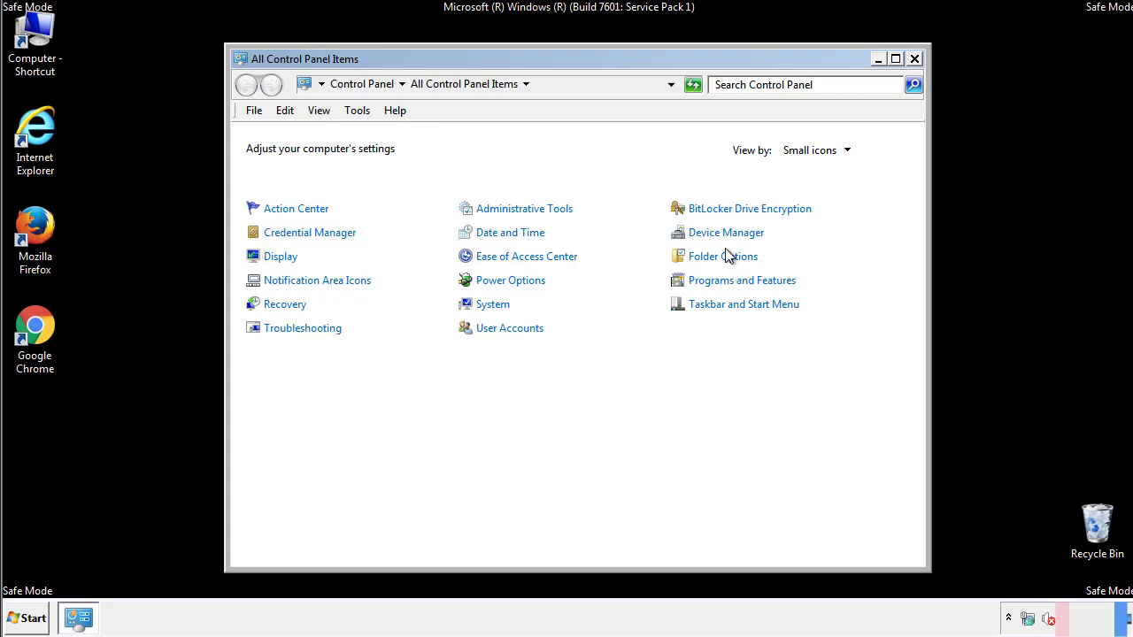
left_click(724, 257)
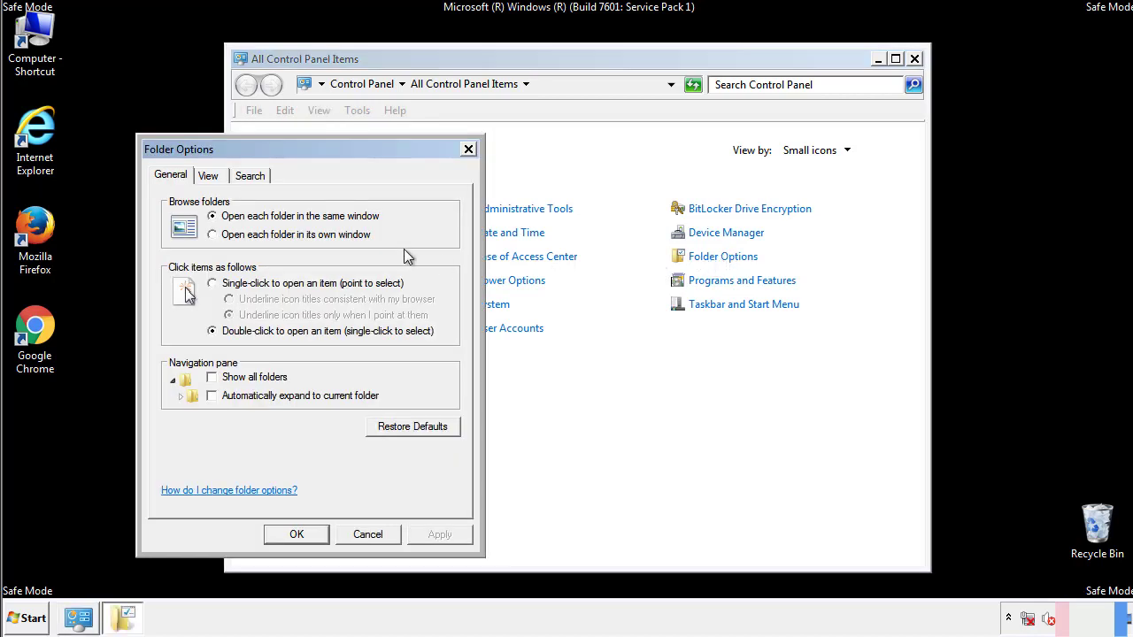
left_click(211, 179)
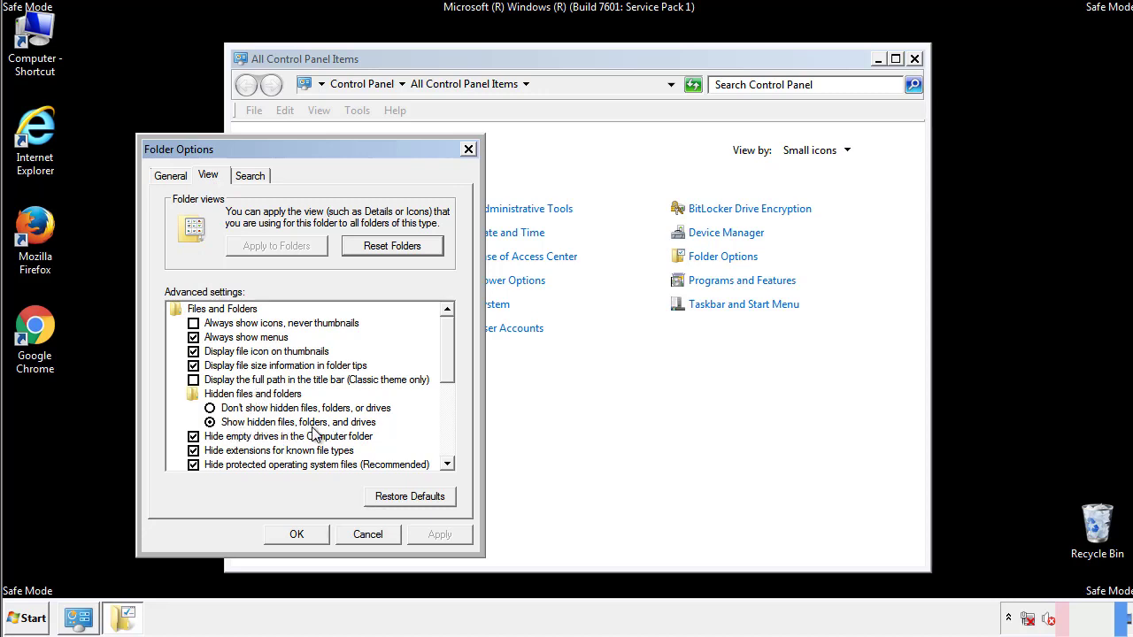
left_click(301, 534)
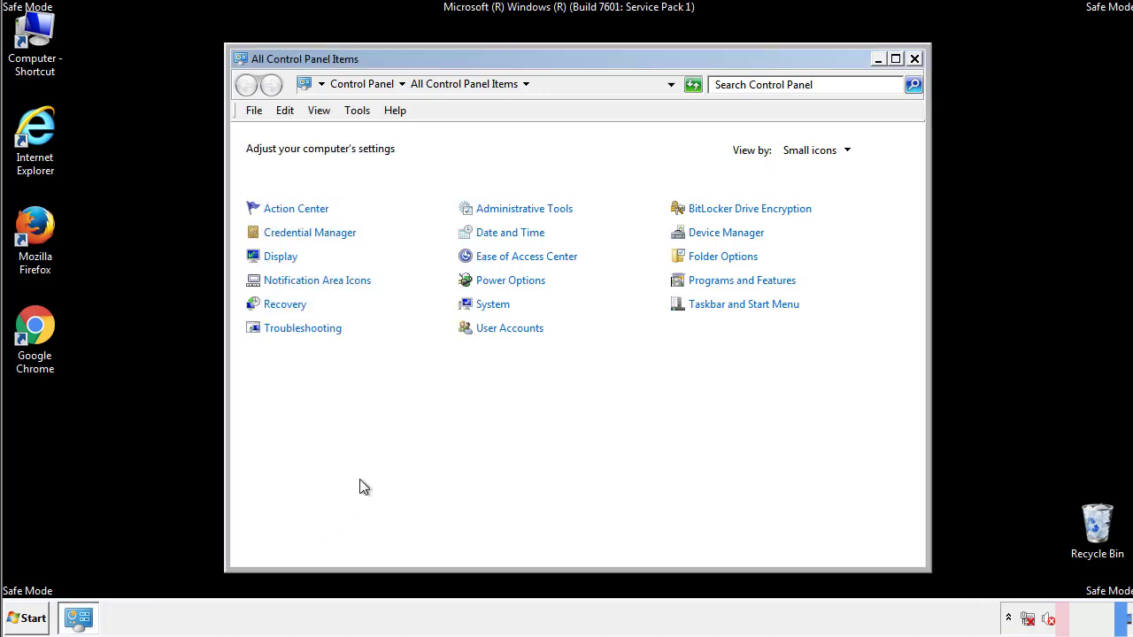
left_click(915, 59)
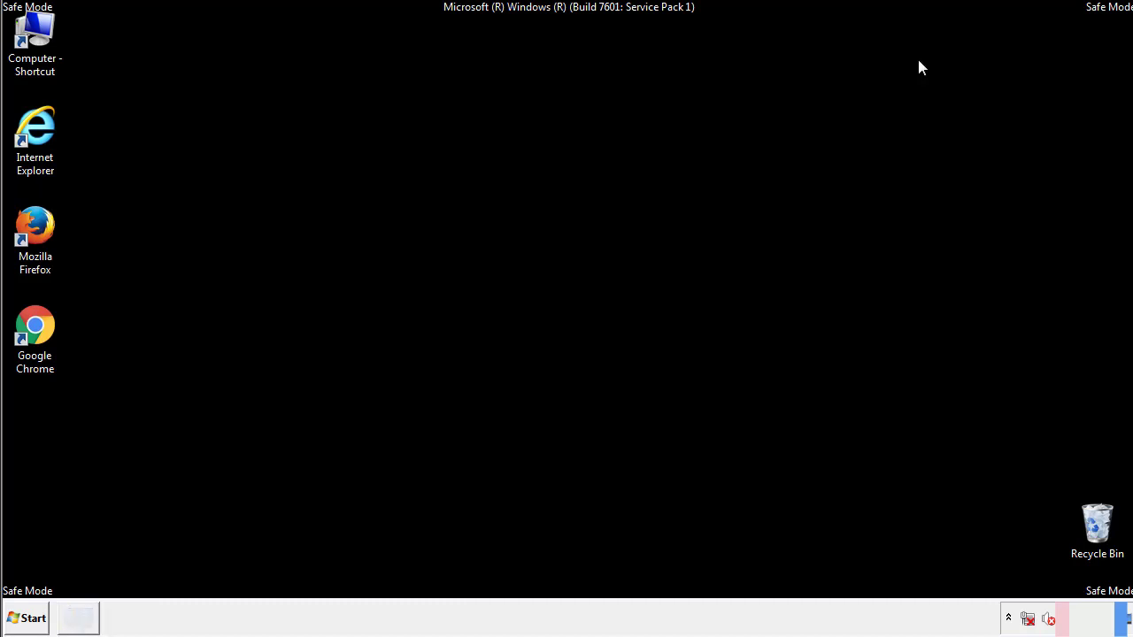
Step: Open Local Disk (C:) and then the Windows folder from Computer
double_click(40, 34)
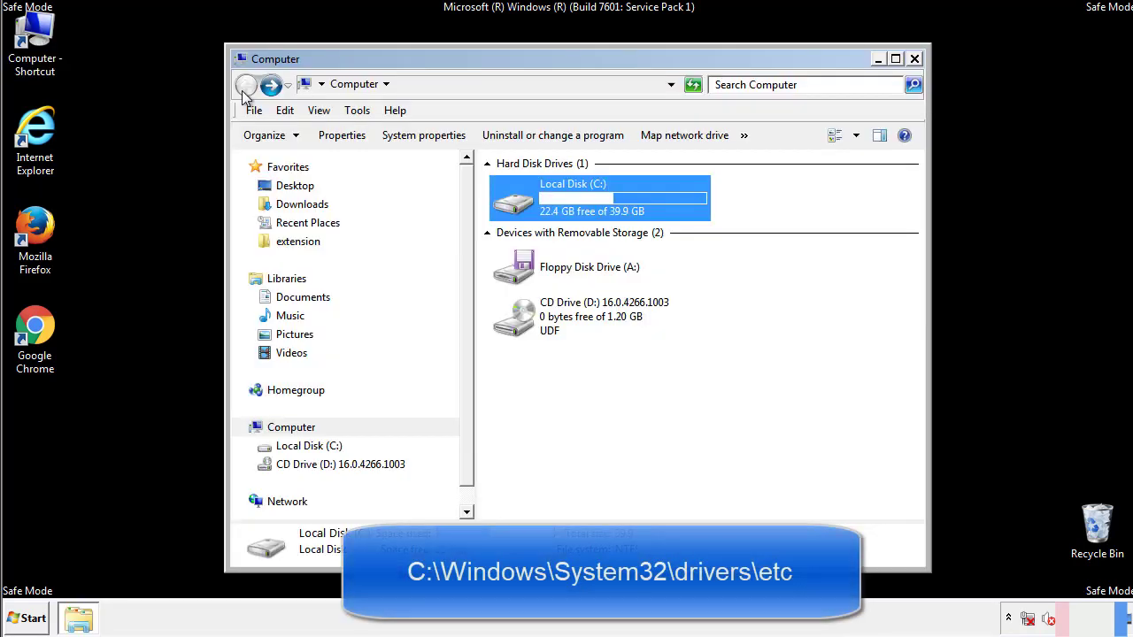
double_click(519, 203)
left_click(518, 325)
double_click(518, 325)
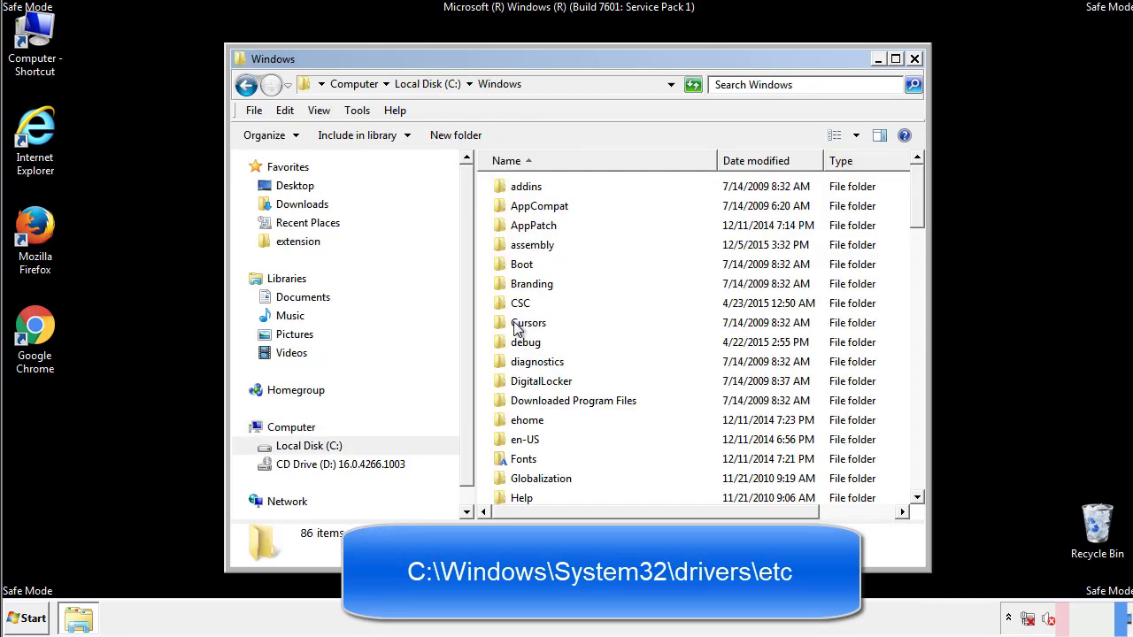
Step: Go into System32\drivers\etc and open the hosts file, bringing up Open with
scroll(520, 399, "down", 2)
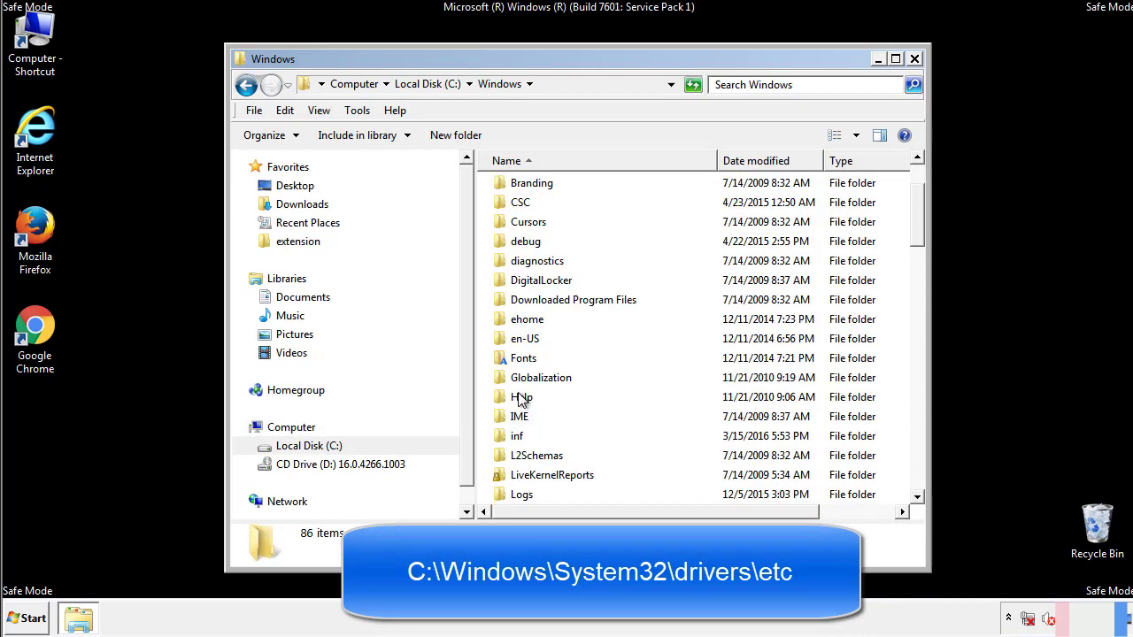
scroll(521, 400, "down", 2)
scroll(520, 400, "down", 2)
scroll(521, 400, "down", 3)
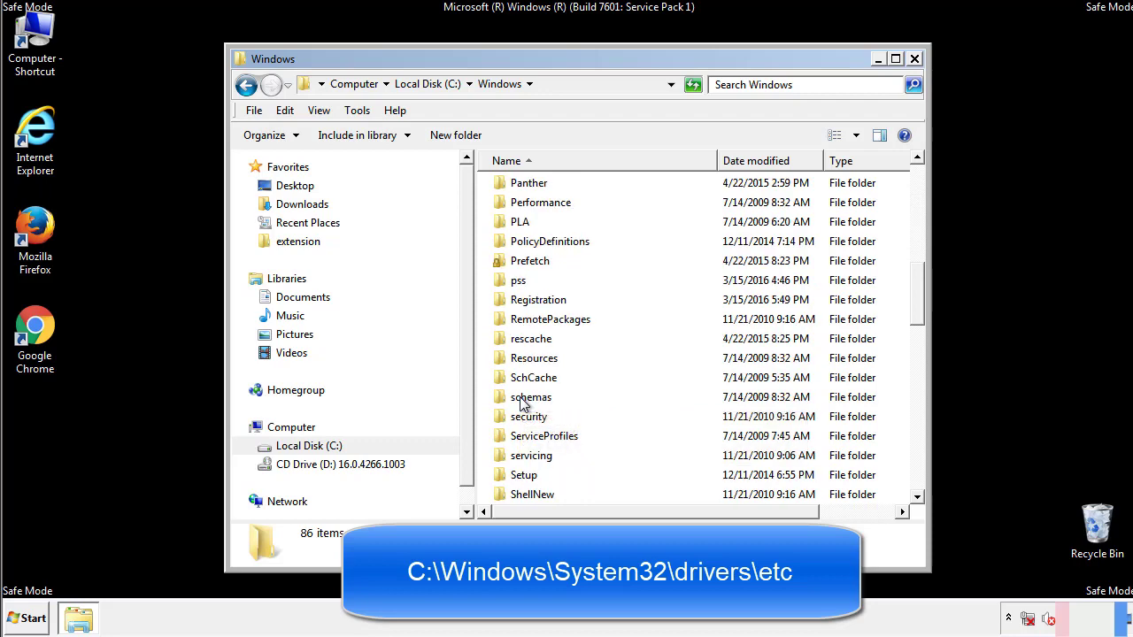
scroll(522, 403, "down", 2)
double_click(537, 455)
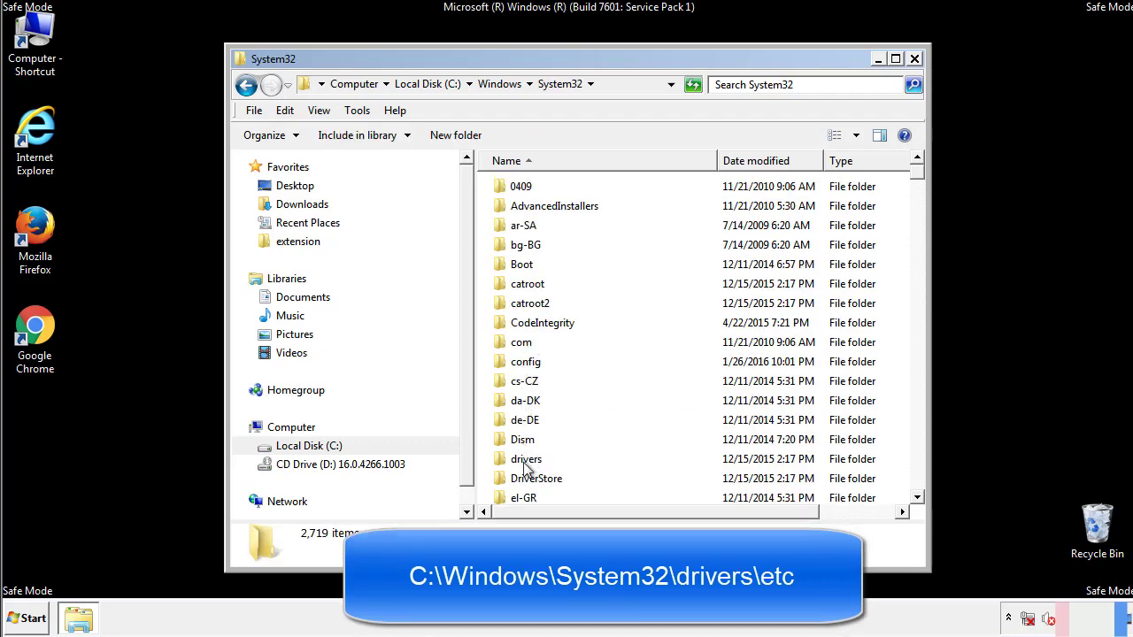
double_click(524, 460)
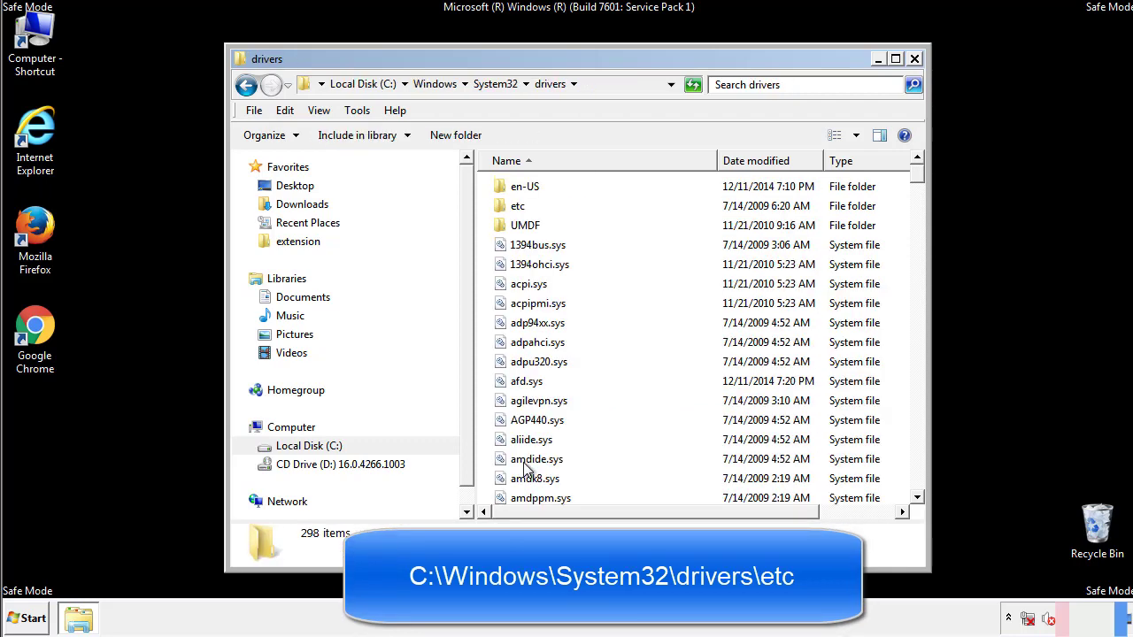
double_click(512, 207)
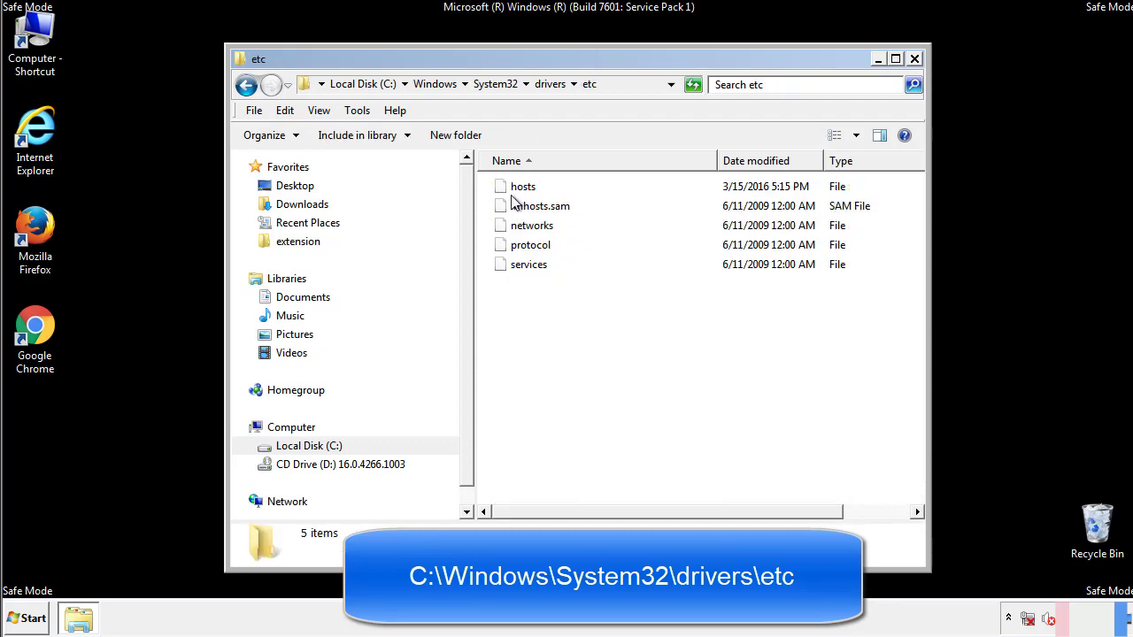
double_click(517, 190)
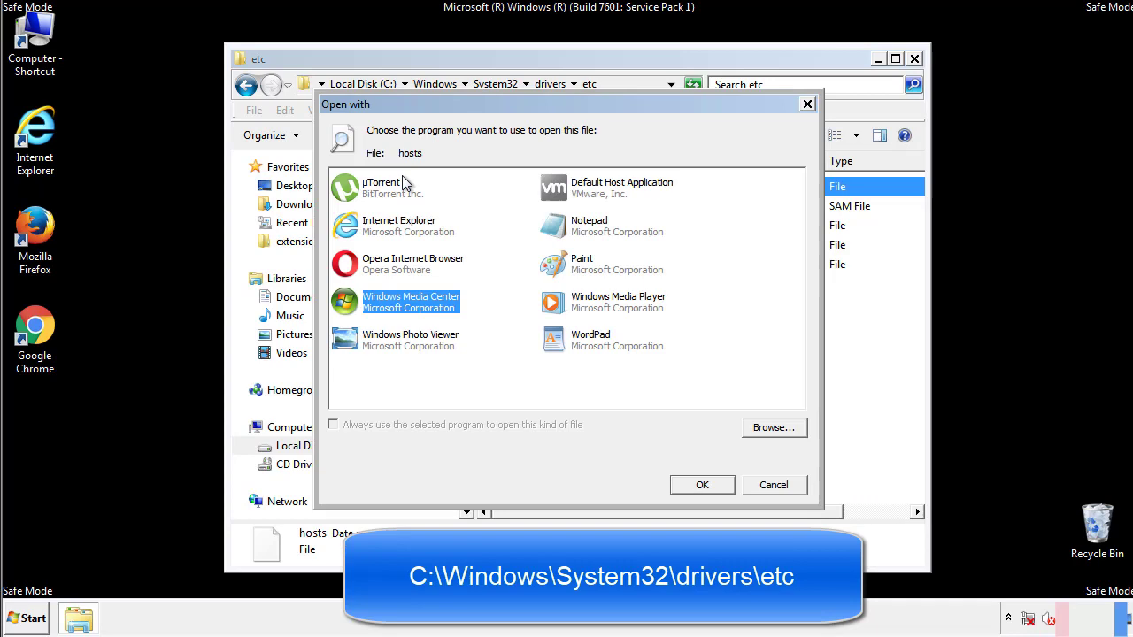
Step: Open the hosts file in Notepad and move its window fully into view
left_click(573, 231)
left_click(698, 482)
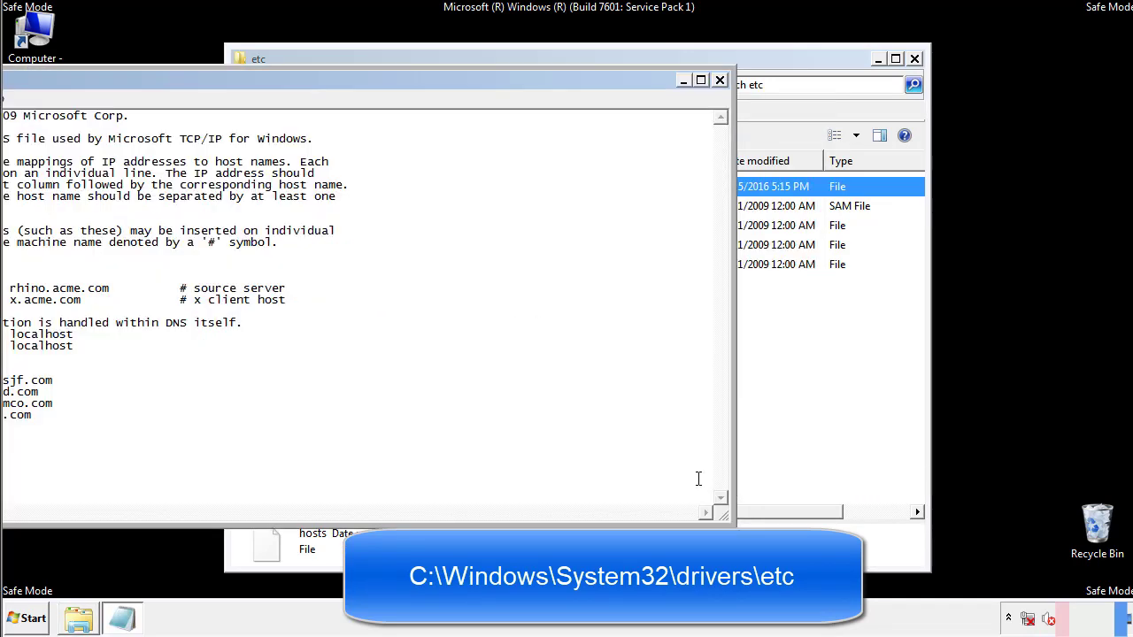
left_click_drag(463, 80, 720, 97)
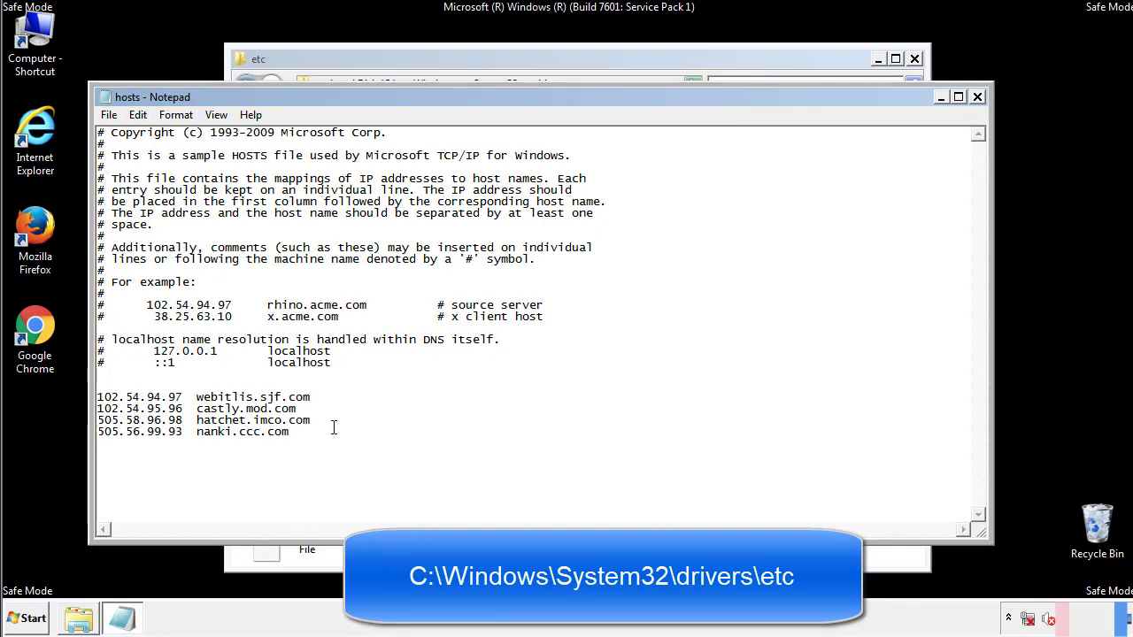
Step: Delete the four added host entries, save the hosts file, and close the etc window
key("shift+Up")
key("shift+Up")
key("shift+Up")
key("shift+Up")
key("shift+Down")
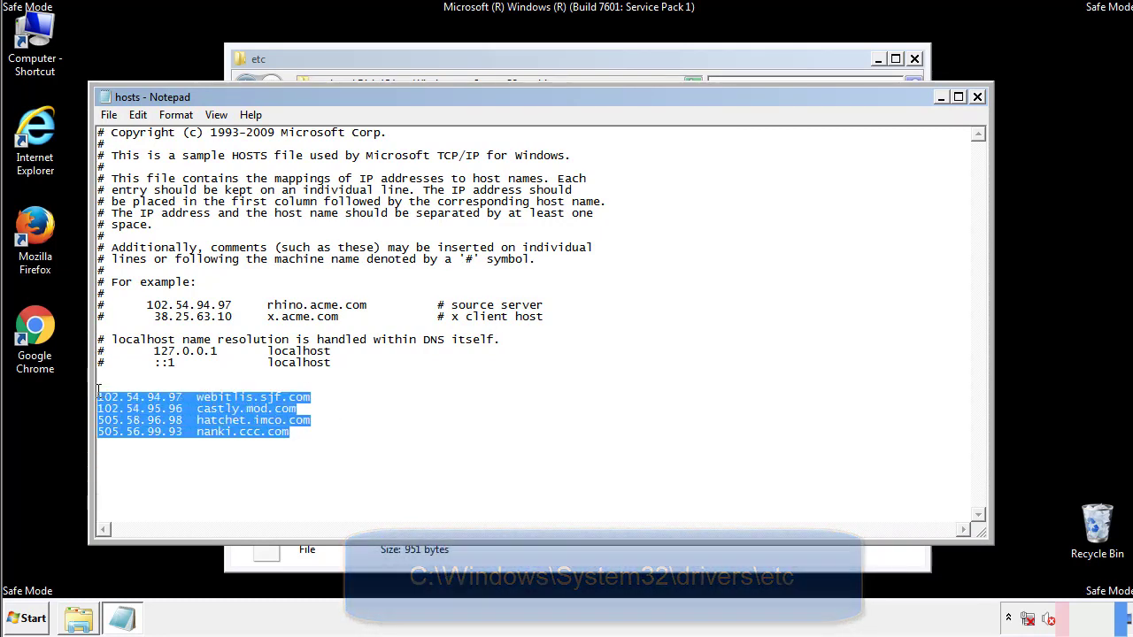
key("Delete")
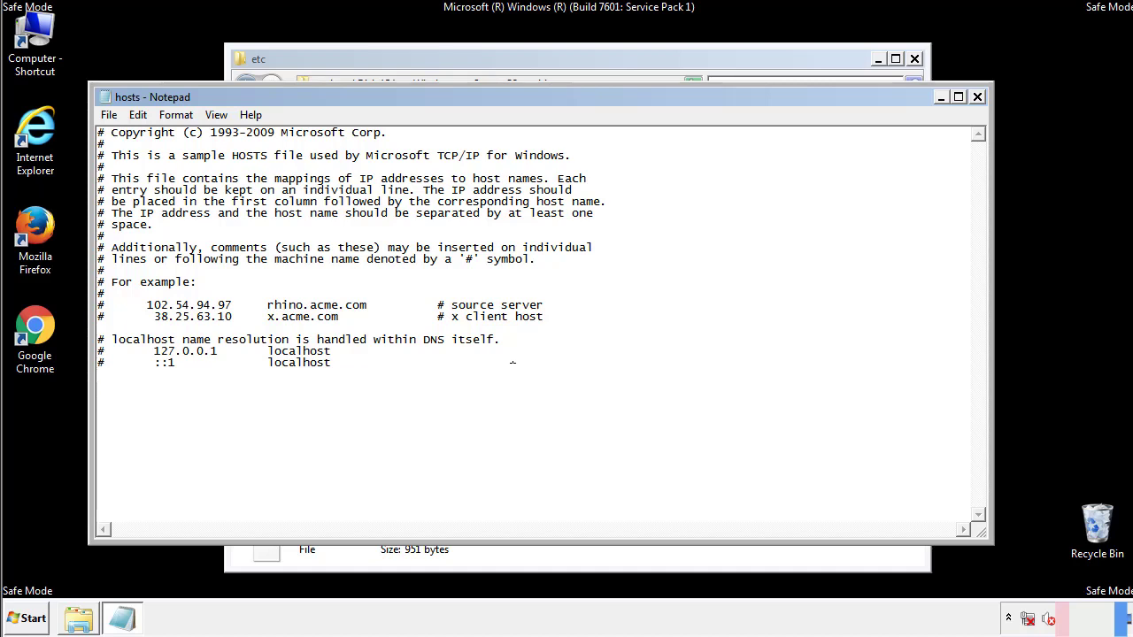
left_click(977, 97)
left_click(499, 324)
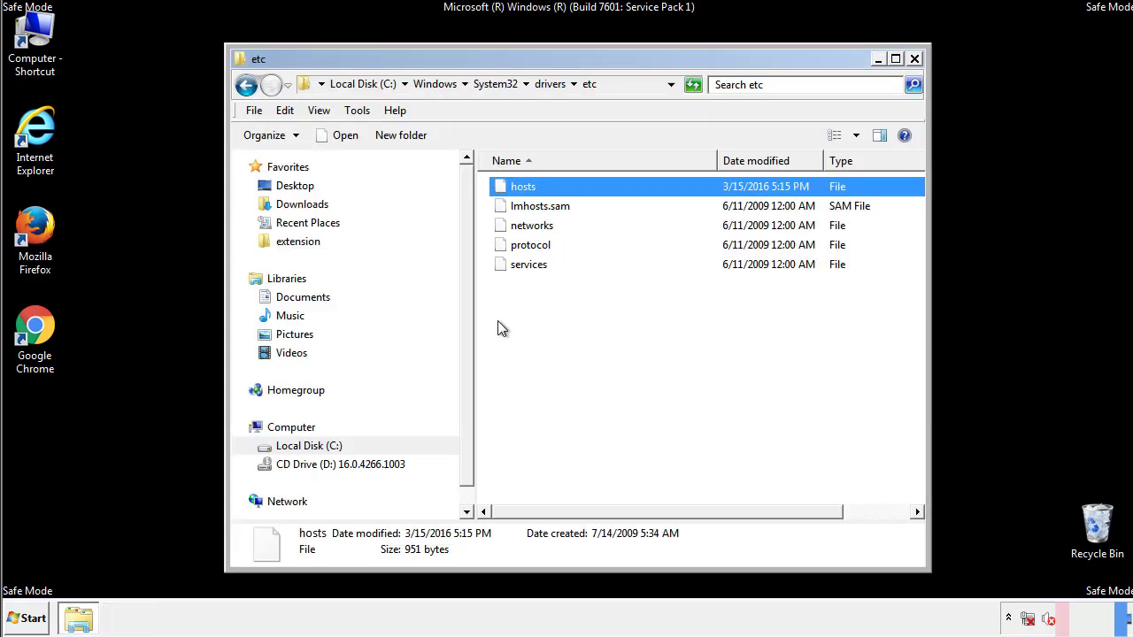
left_click(914, 59)
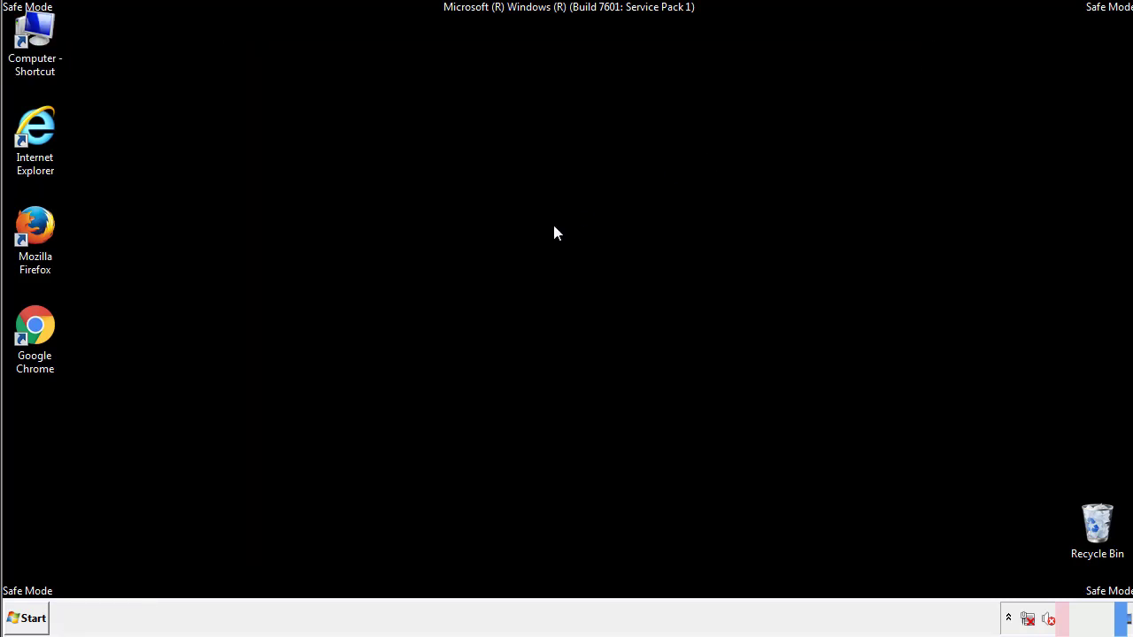
Step: Open the Startup folder from All Programs in a file window
left_click(26, 618)
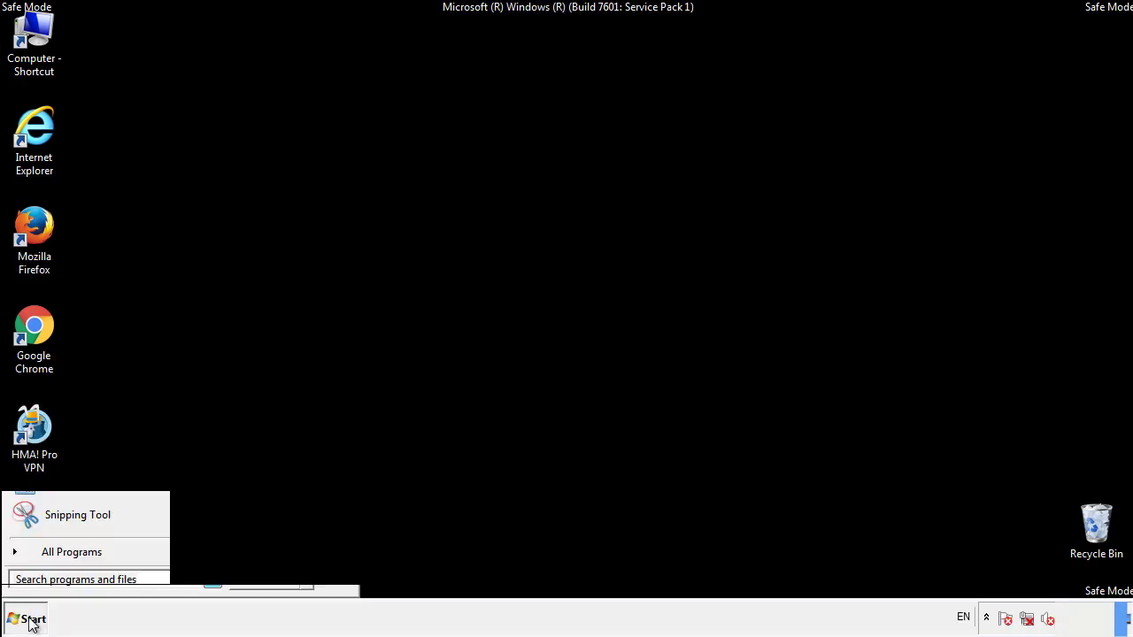
left_click(50, 558)
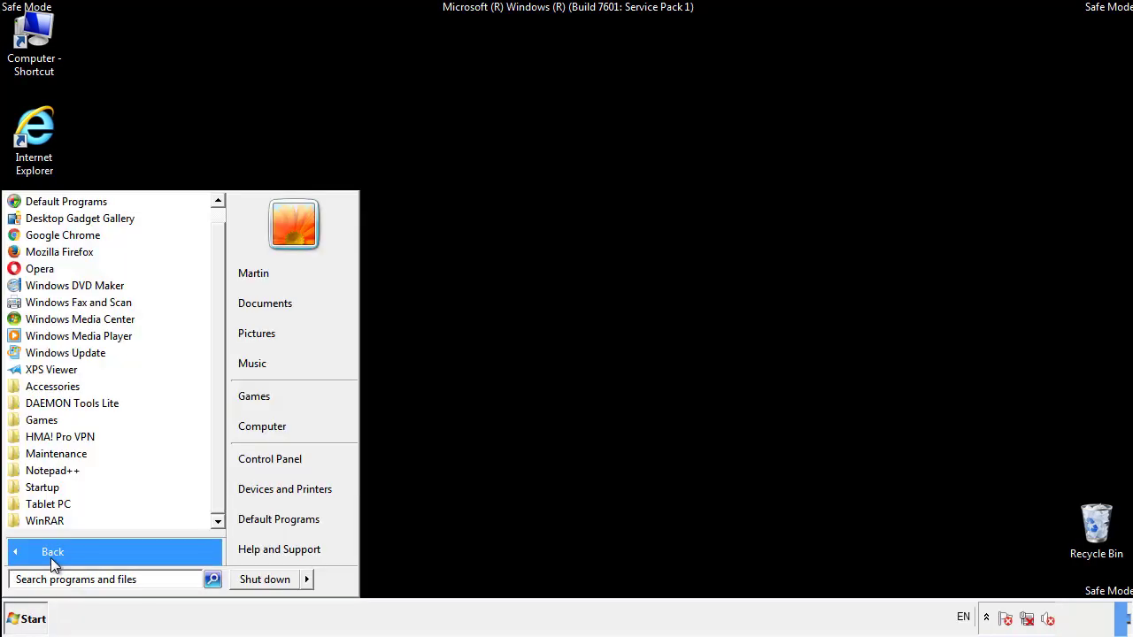
right_click(43, 485)
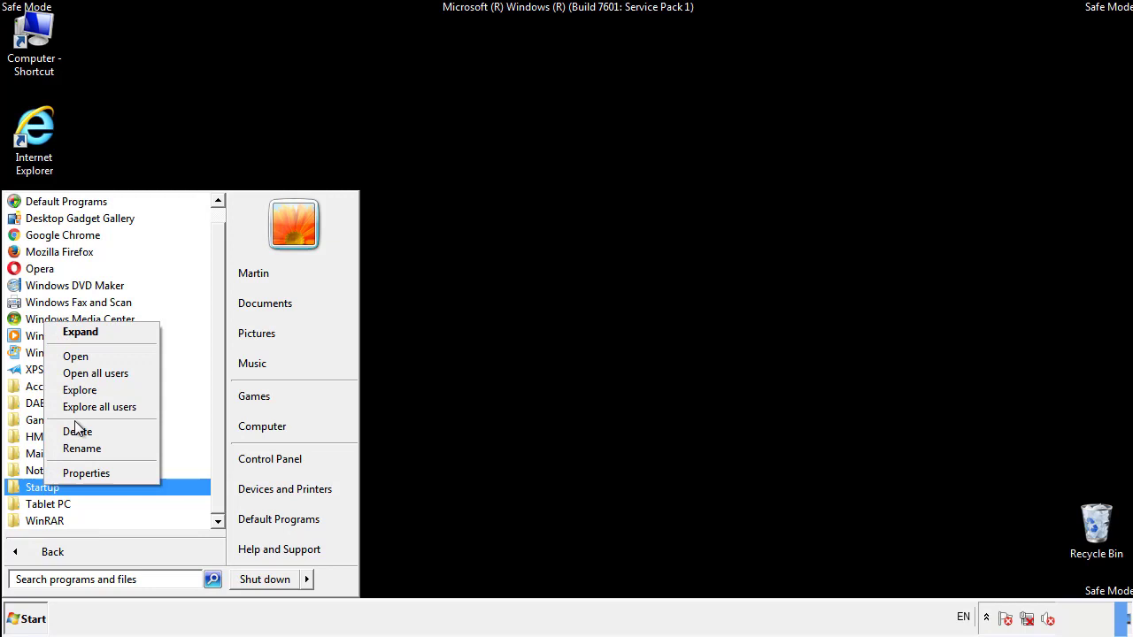
left_click(86, 356)
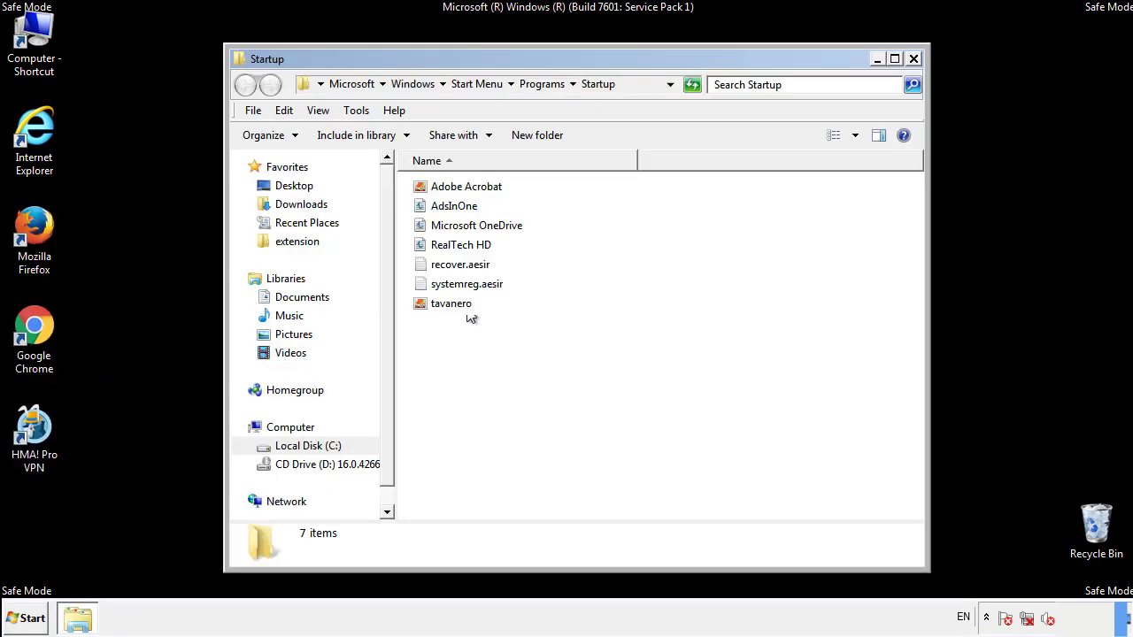
Step: Delete AdsInOne, recover.aesir, systemreg.aesir and tavanero from Startup, then close the window
left_click(461, 209)
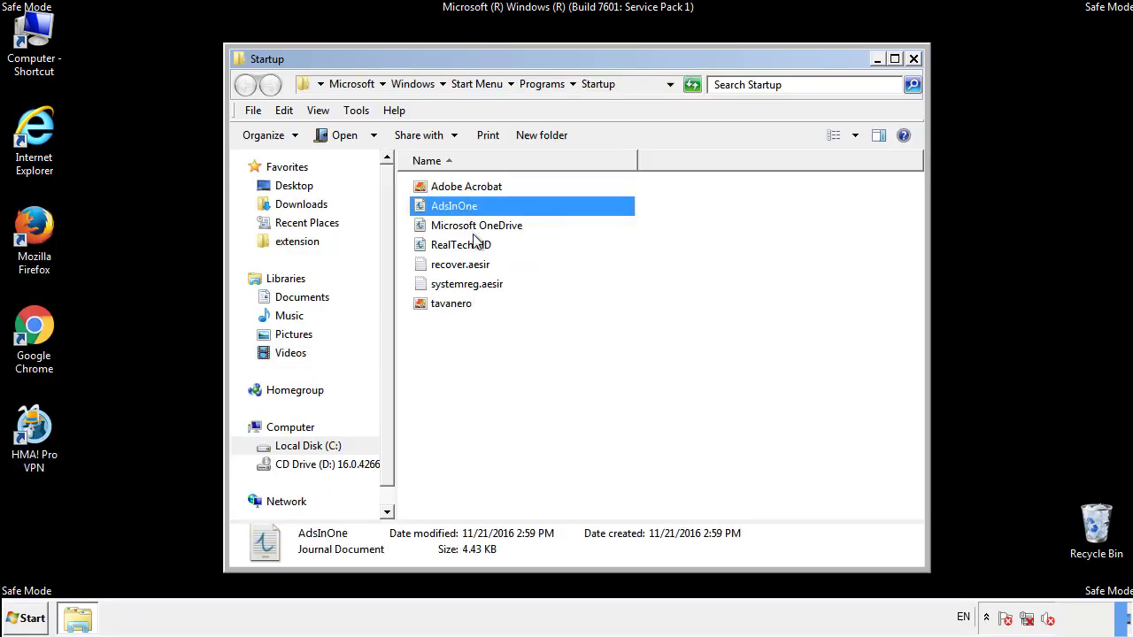
left_click(461, 265, "ctrl")
left_click(470, 285, "ctrl")
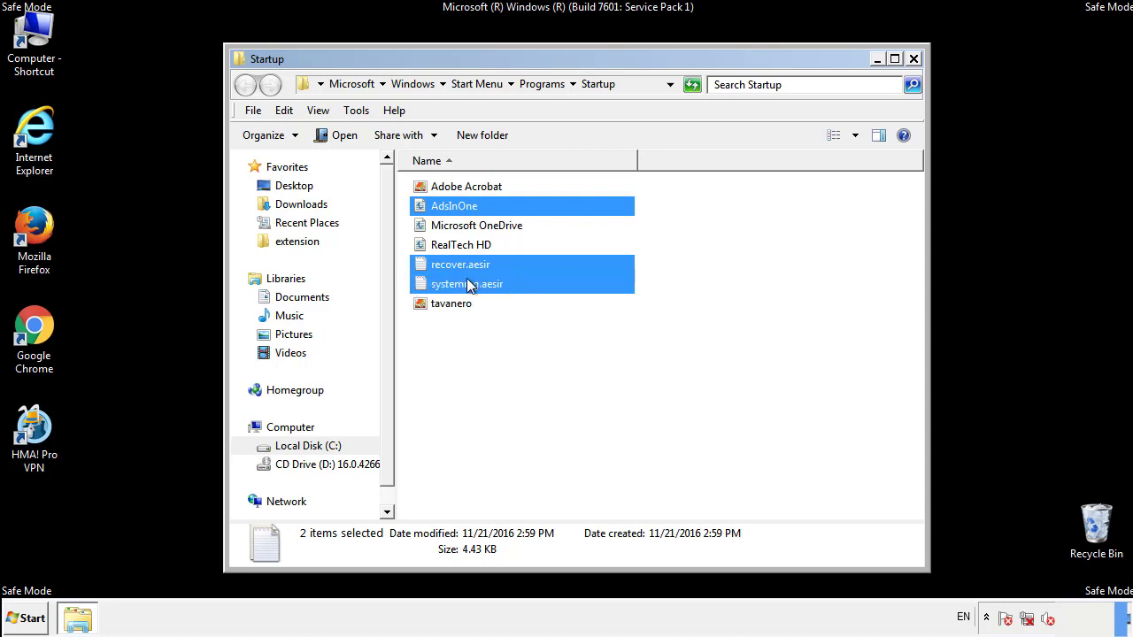
left_click(452, 304, "ctrl")
right_click(448, 305)
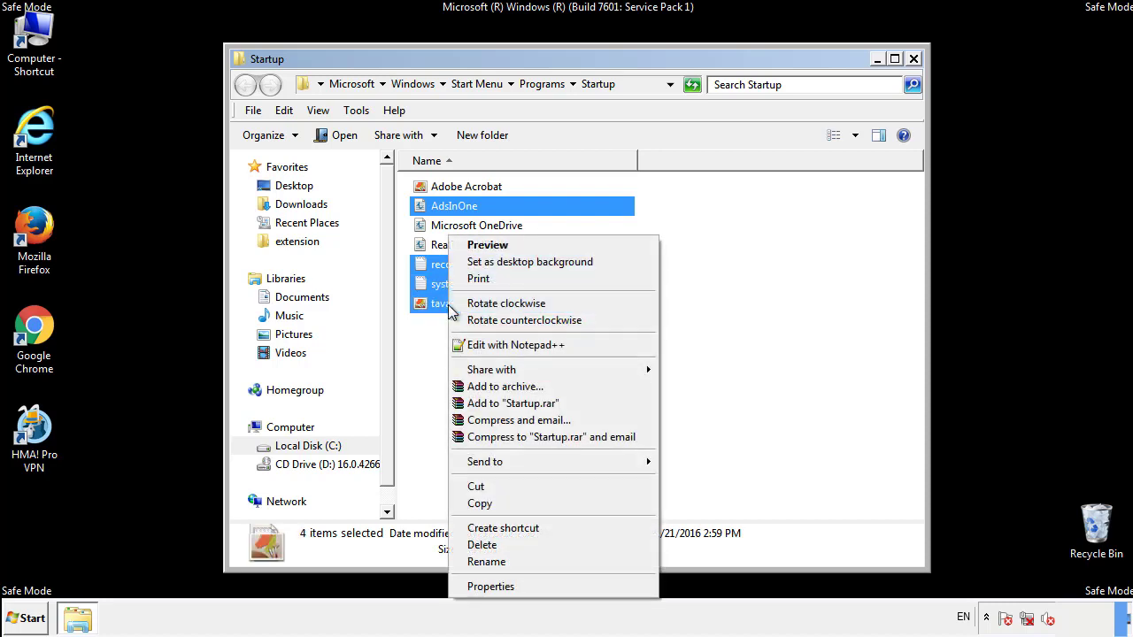
left_click(478, 546)
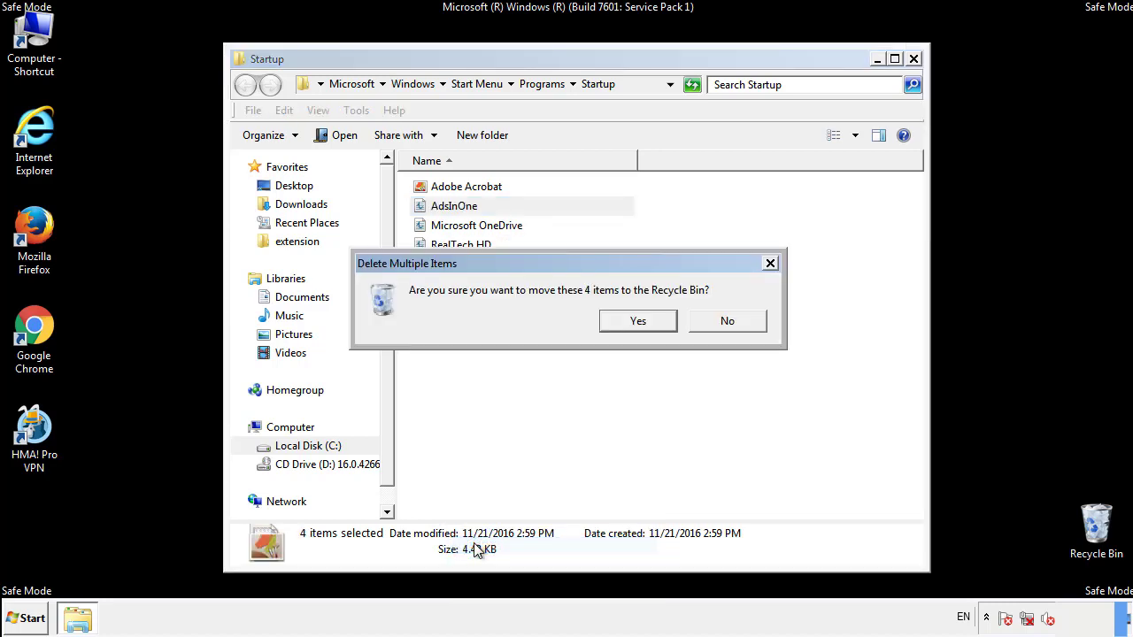
left_click(627, 321)
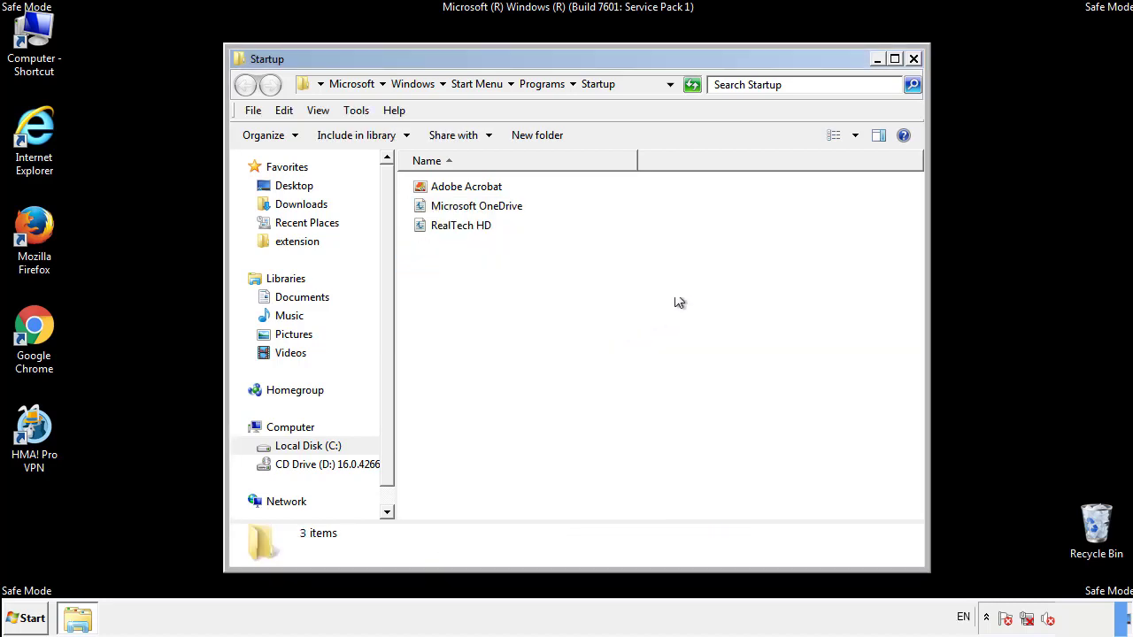
left_click(913, 61)
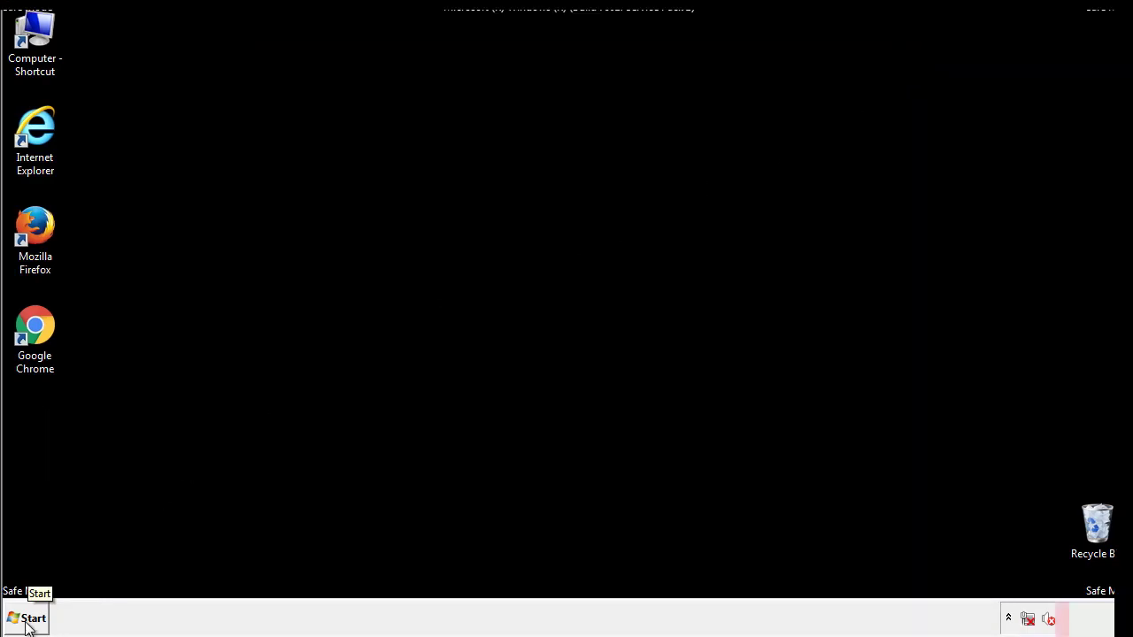
Step: Launch Registry Editor with a regedit Start menu search
left_click(27, 624)
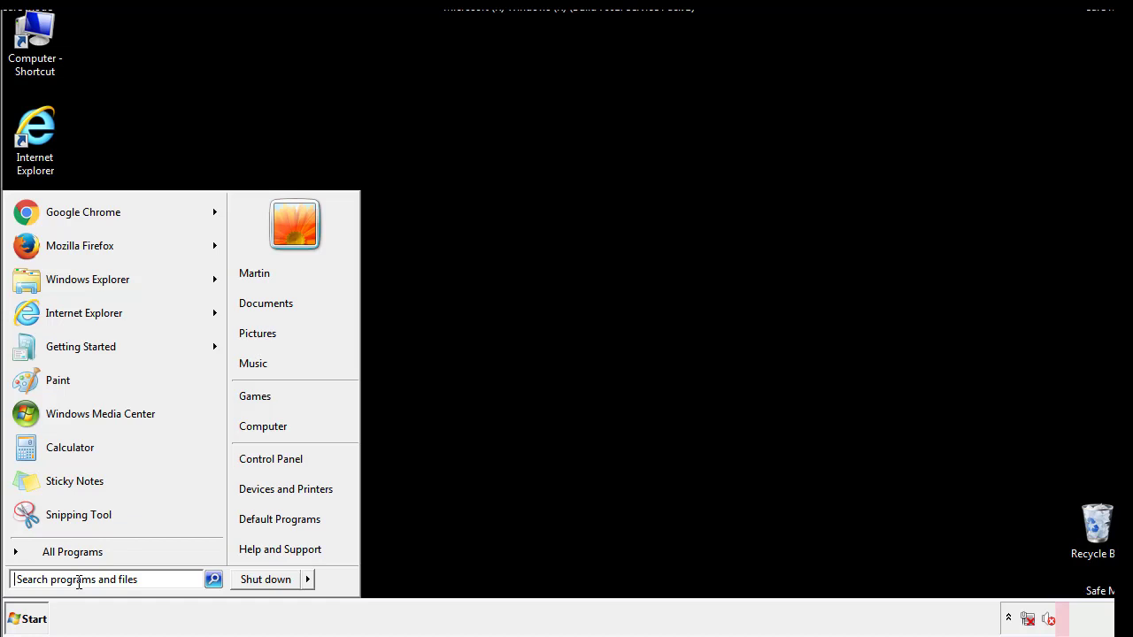
type("reged")
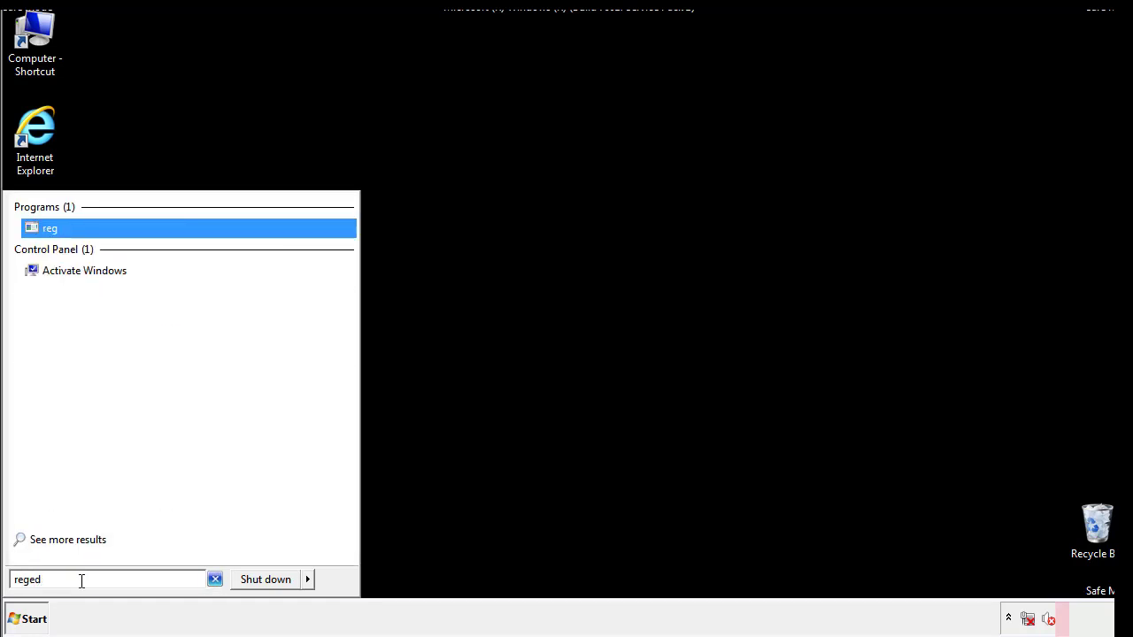
type("it")
key("Return")
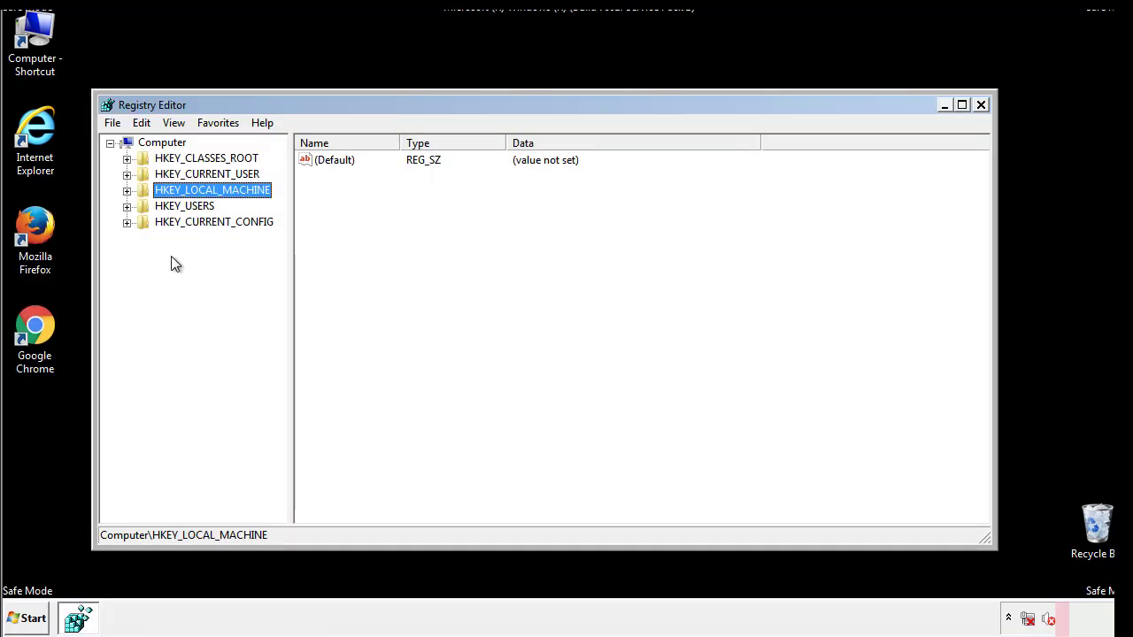
Step: Expand HKLM\SOFTWARE\Microsoft\Windows\CurrentVersion to reveal the Run and RunOnce keys
left_click(126, 191)
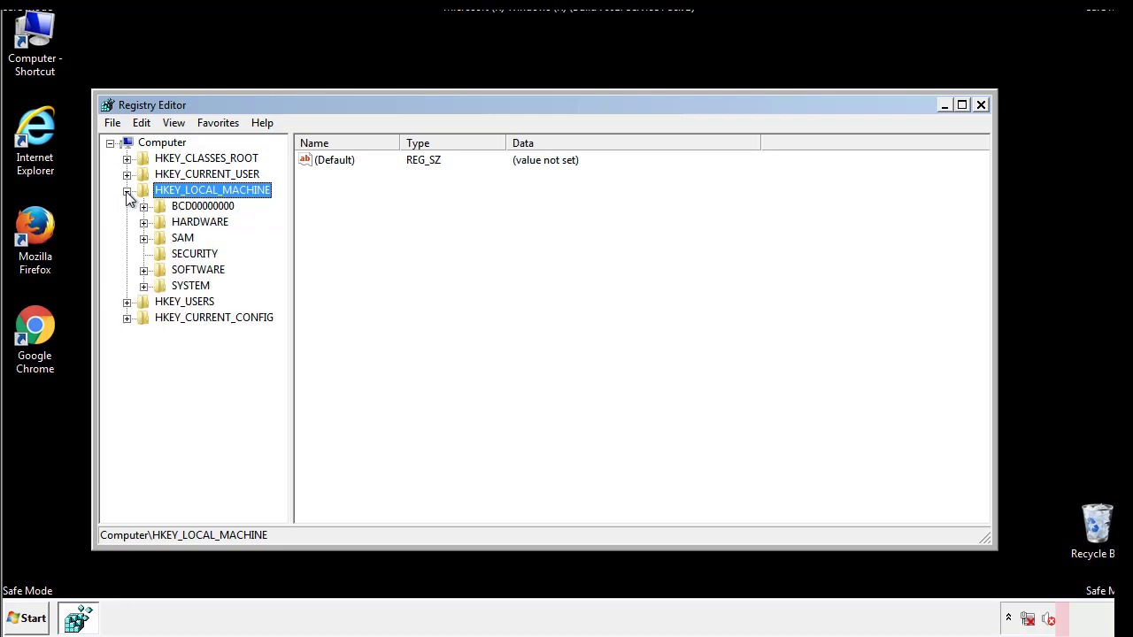
left_click(144, 270)
scroll(279, 262, "down", 1)
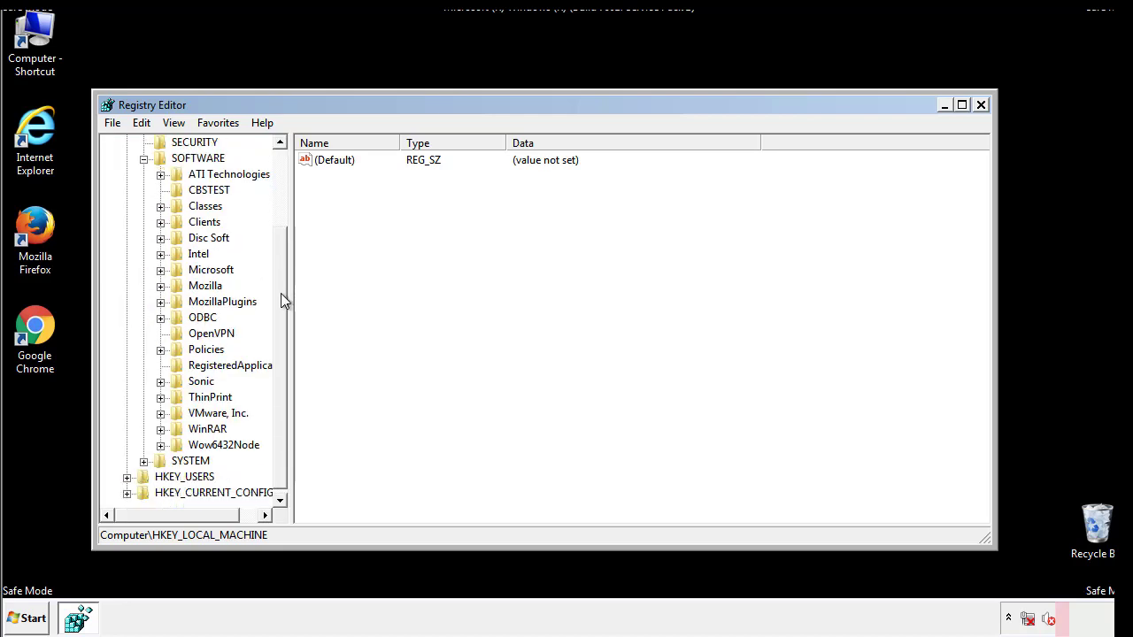
left_click(160, 271)
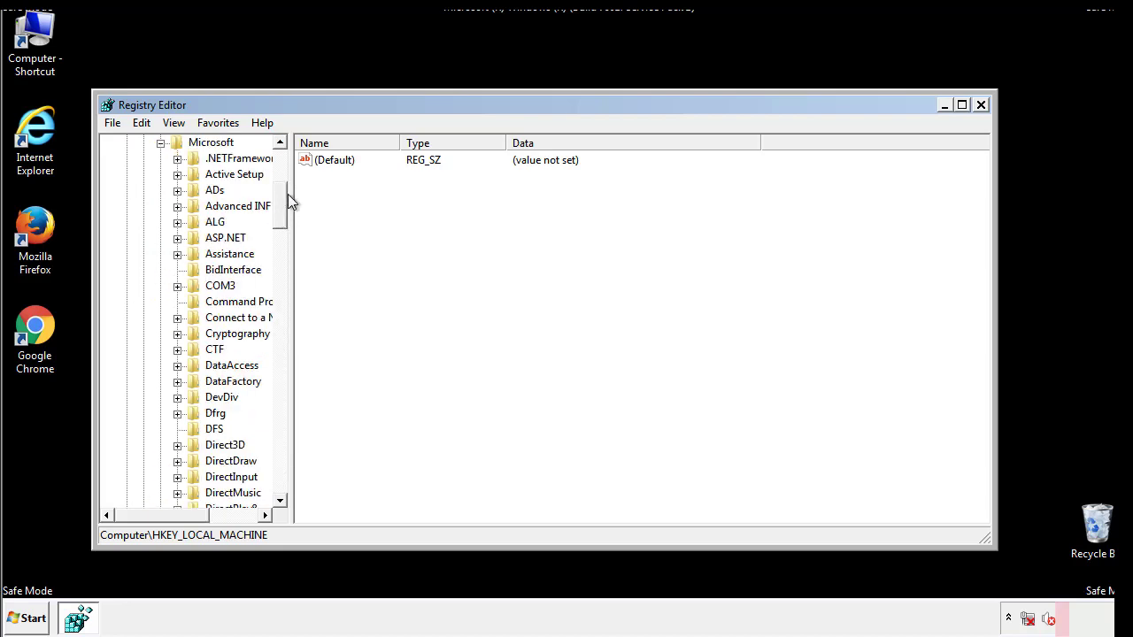
left_click_drag(279, 217, 281, 458)
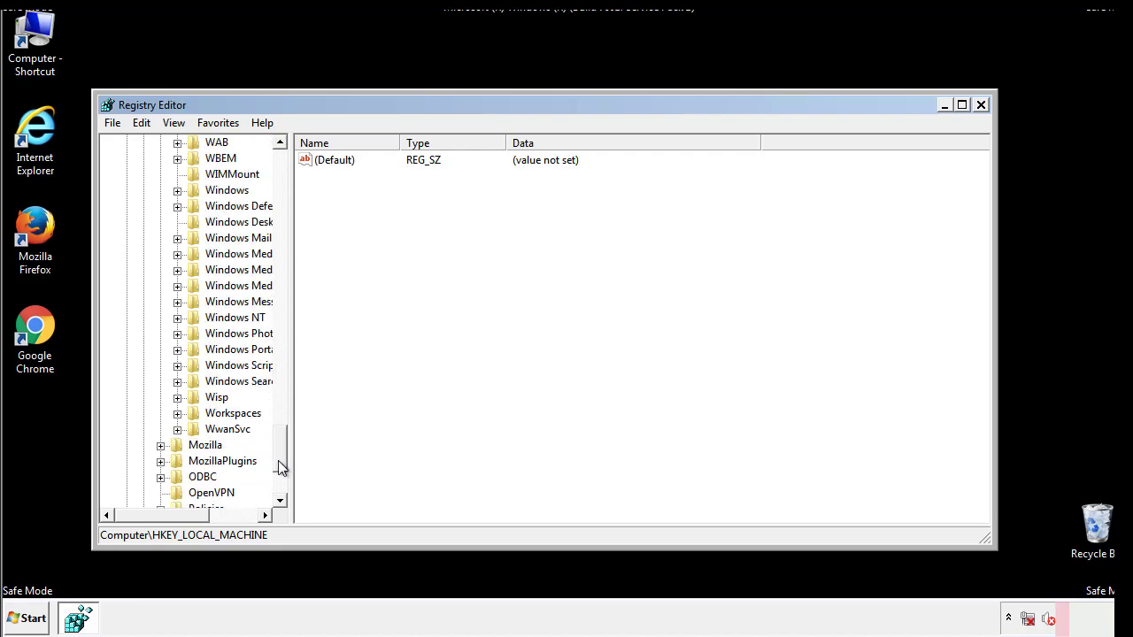
left_click(177, 270)
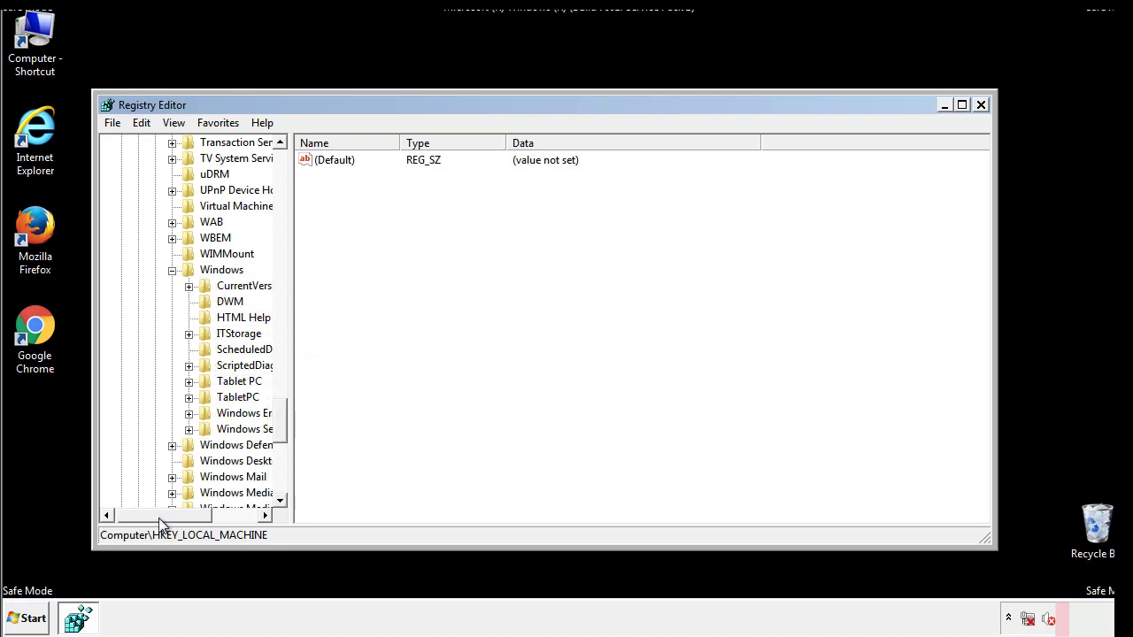
left_click_drag(157, 515, 180, 517)
left_click(145, 286)
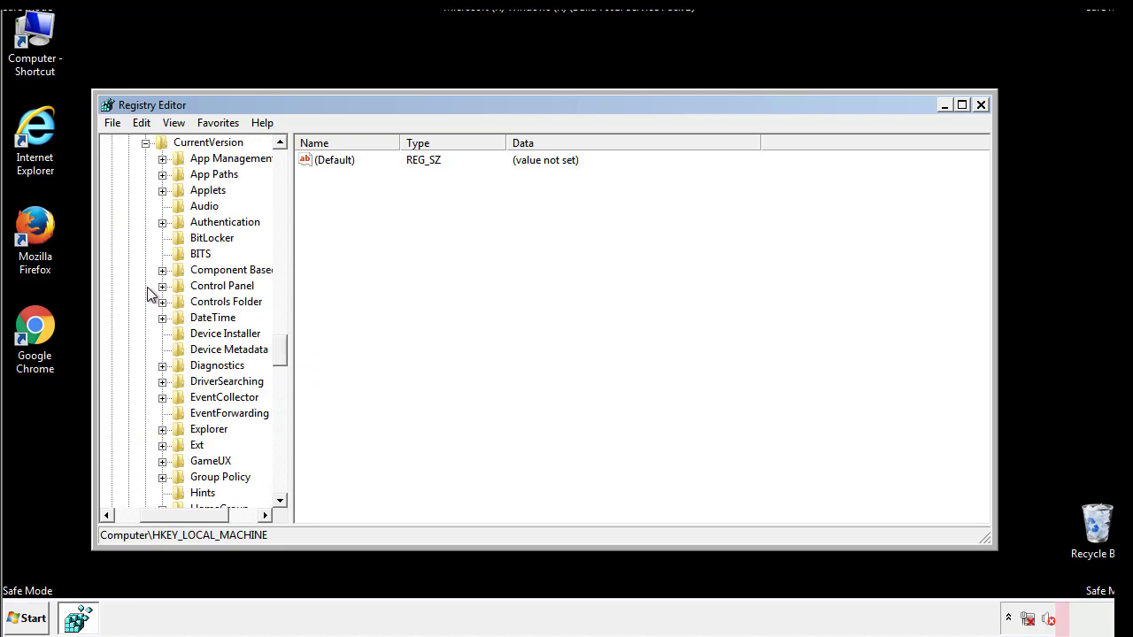
left_click_drag(286, 354, 280, 410)
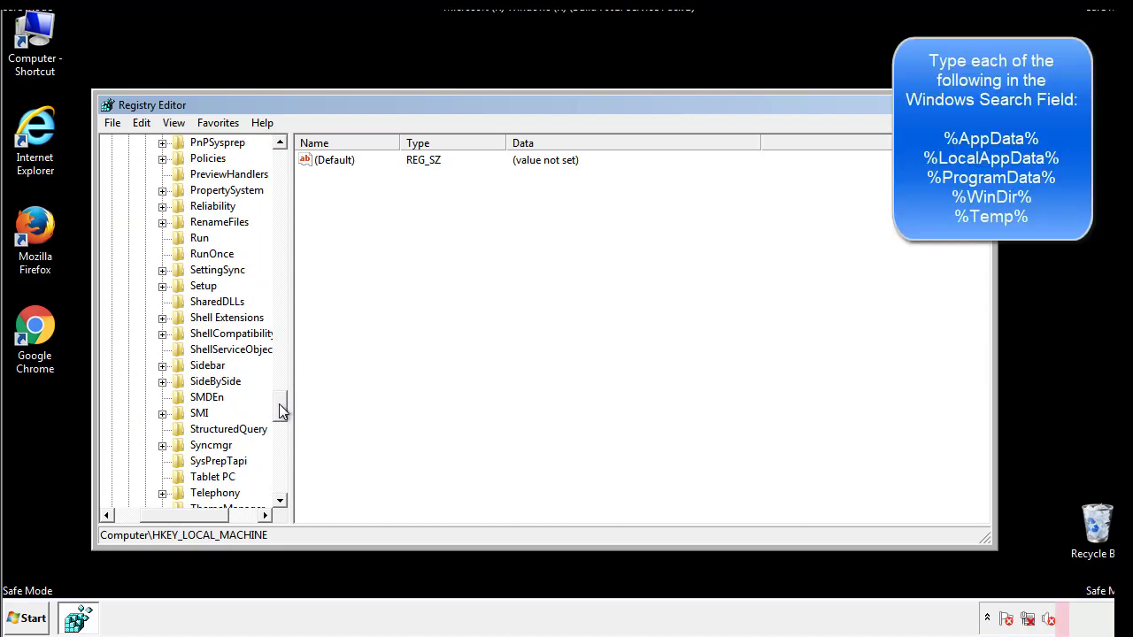
Step: Delete the tappi.loc value from the HKLM CurrentVersion Run key and confirm
left_click(188, 240)
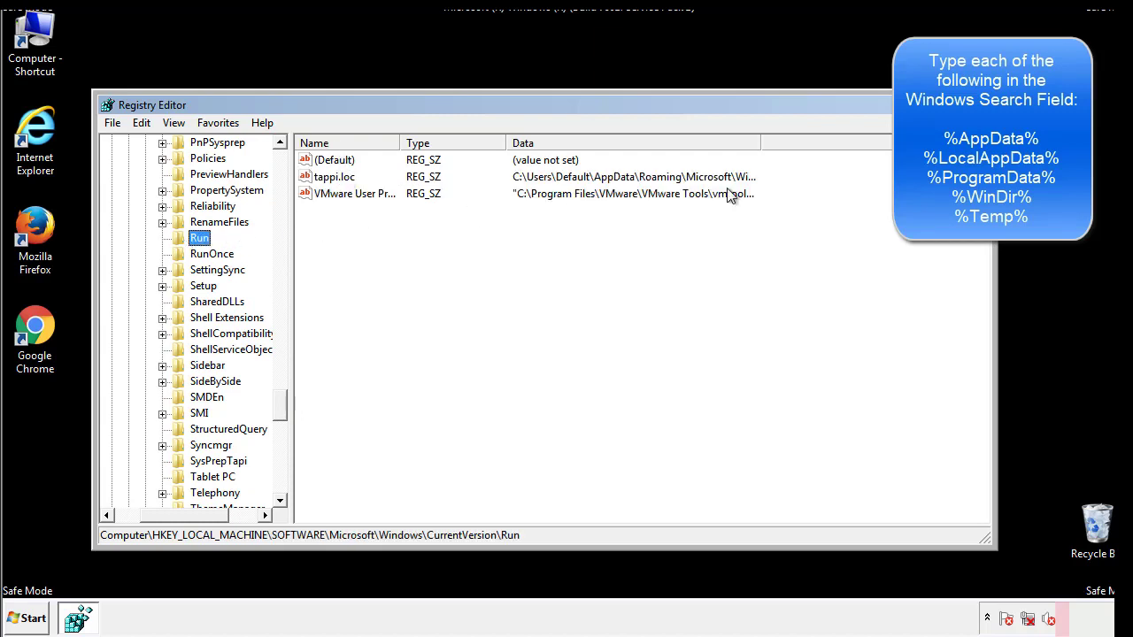
left_click(336, 183)
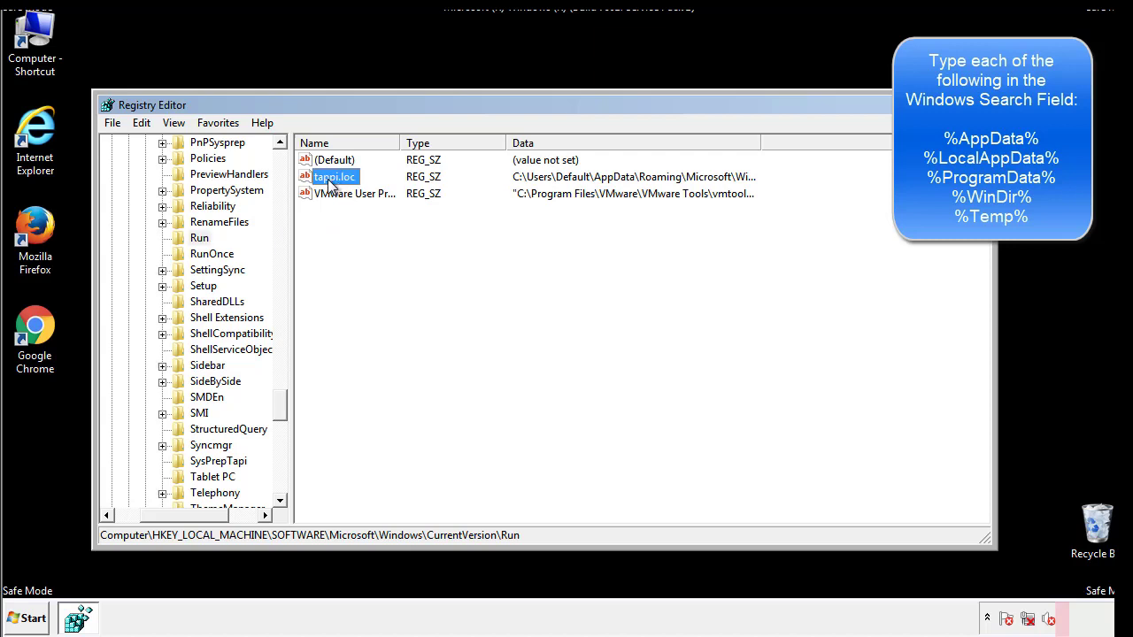
right_click(328, 178)
left_click(354, 231)
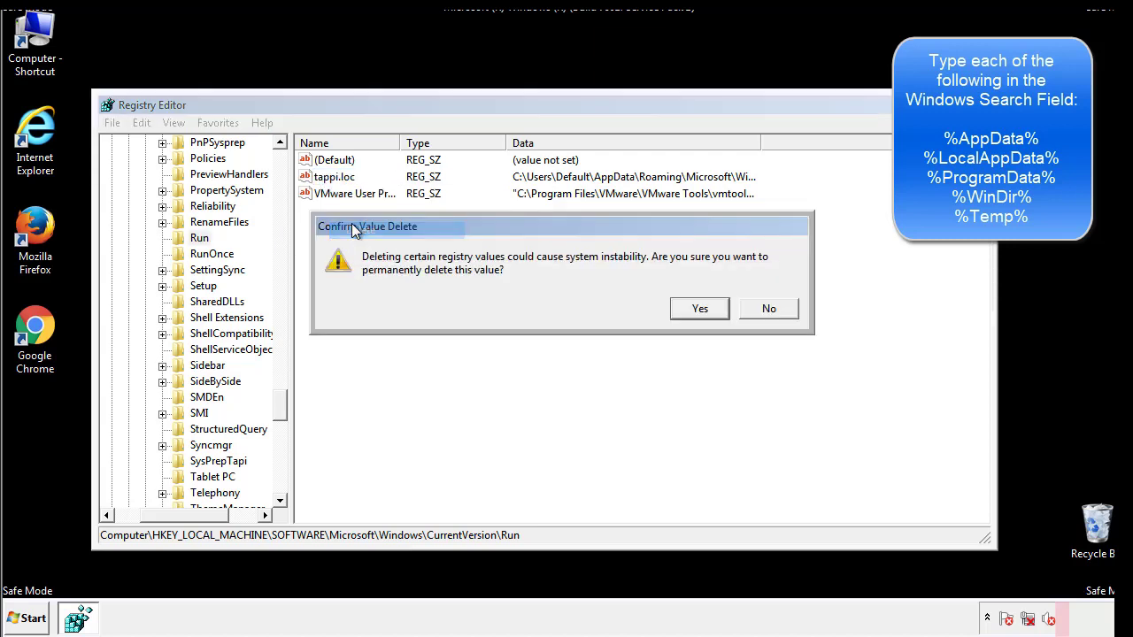
left_click(692, 316)
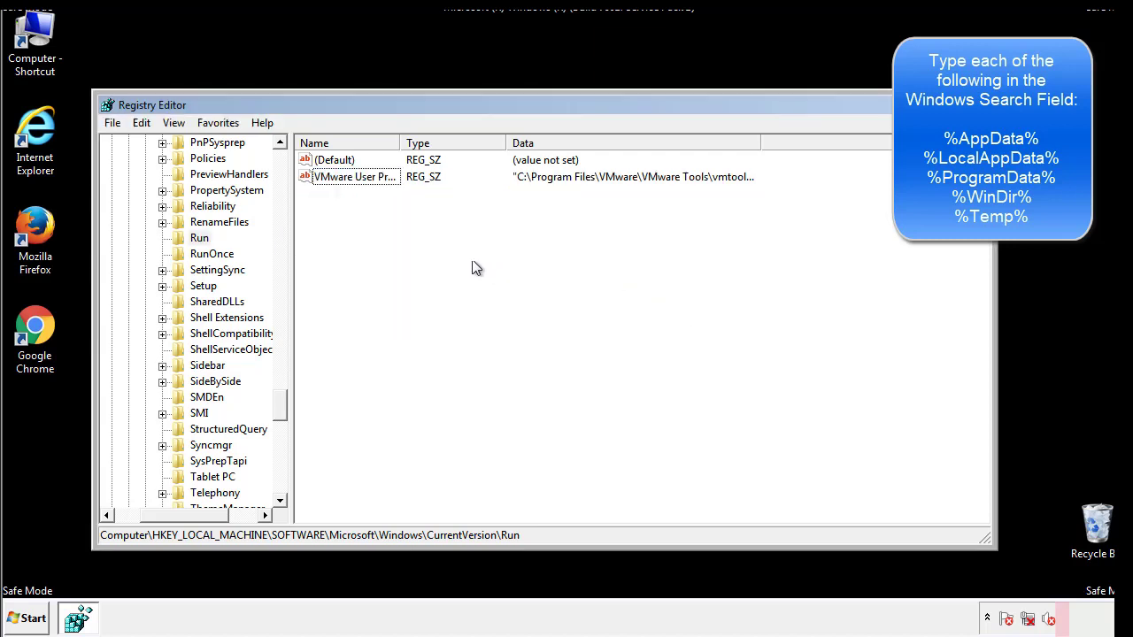
left_click_drag(278, 400, 280, 482)
left_click_drag(191, 519, 137, 527)
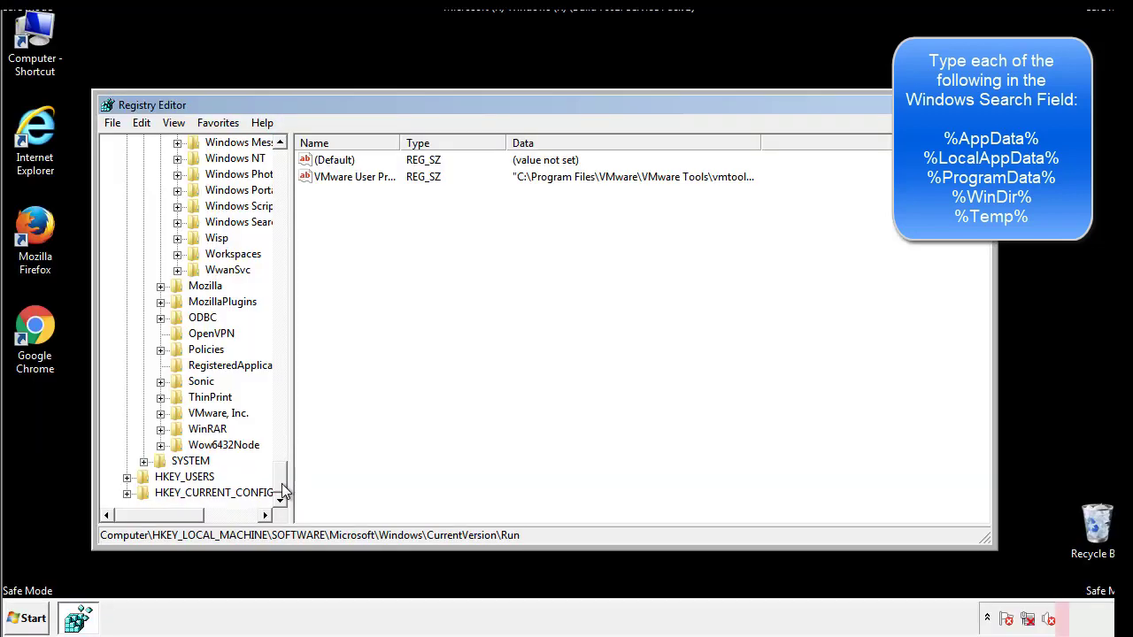
left_click_drag(280, 483, 289, 169)
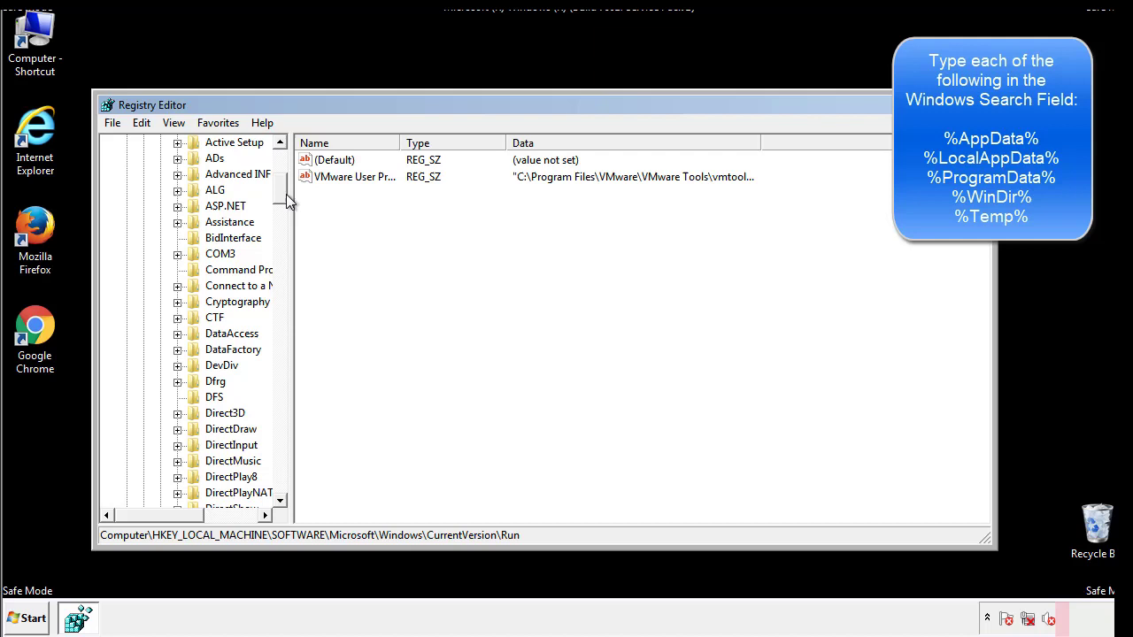
Step: Collapse HKLM and expand HKCU\Software\Microsoft\Windows\CurrentVersion
left_click(127, 190)
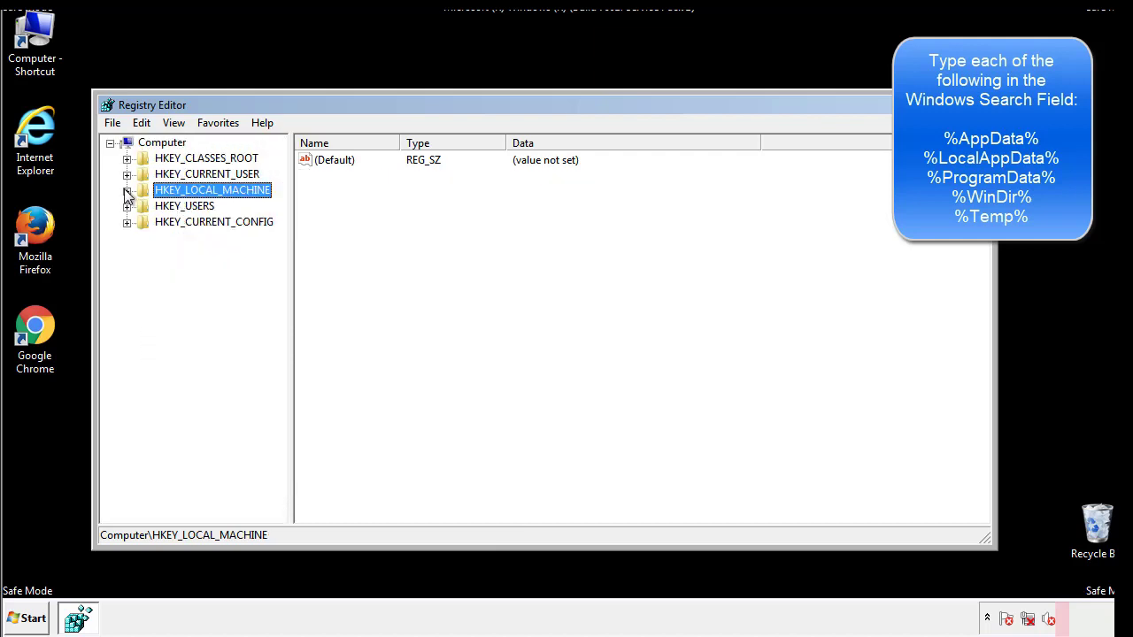
left_click(126, 175)
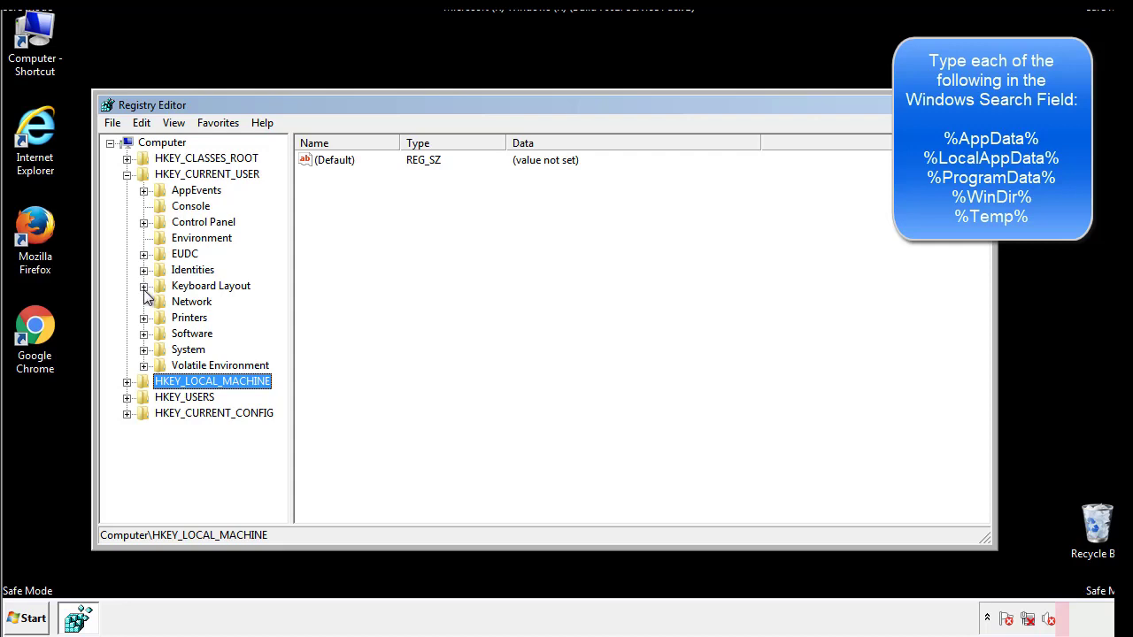
left_click(143, 334)
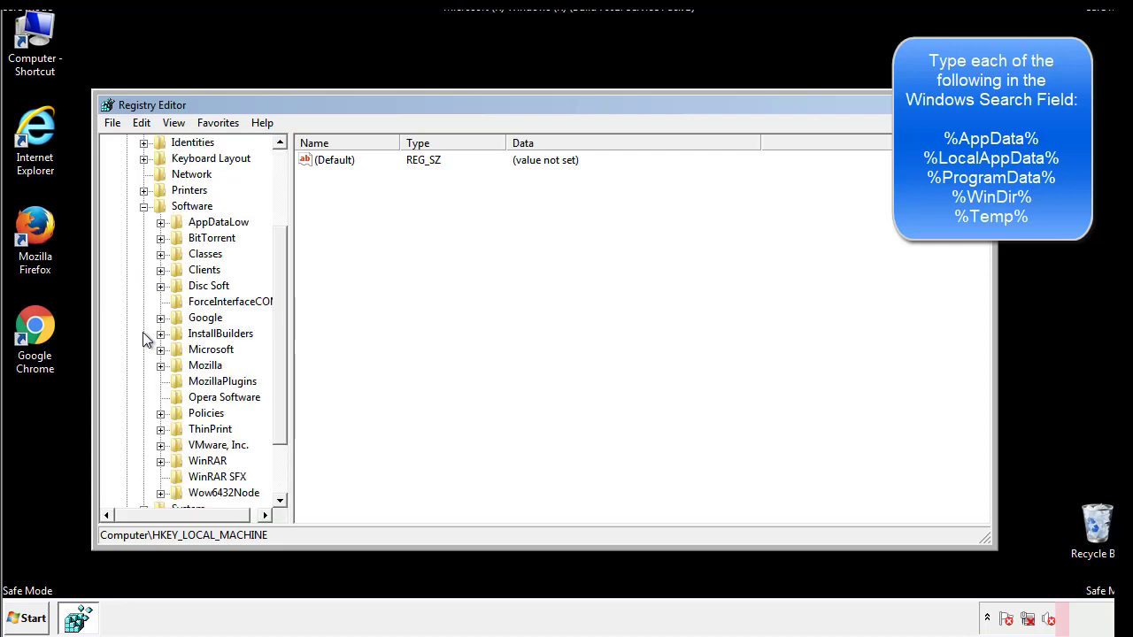
left_click_drag(278, 322, 278, 338)
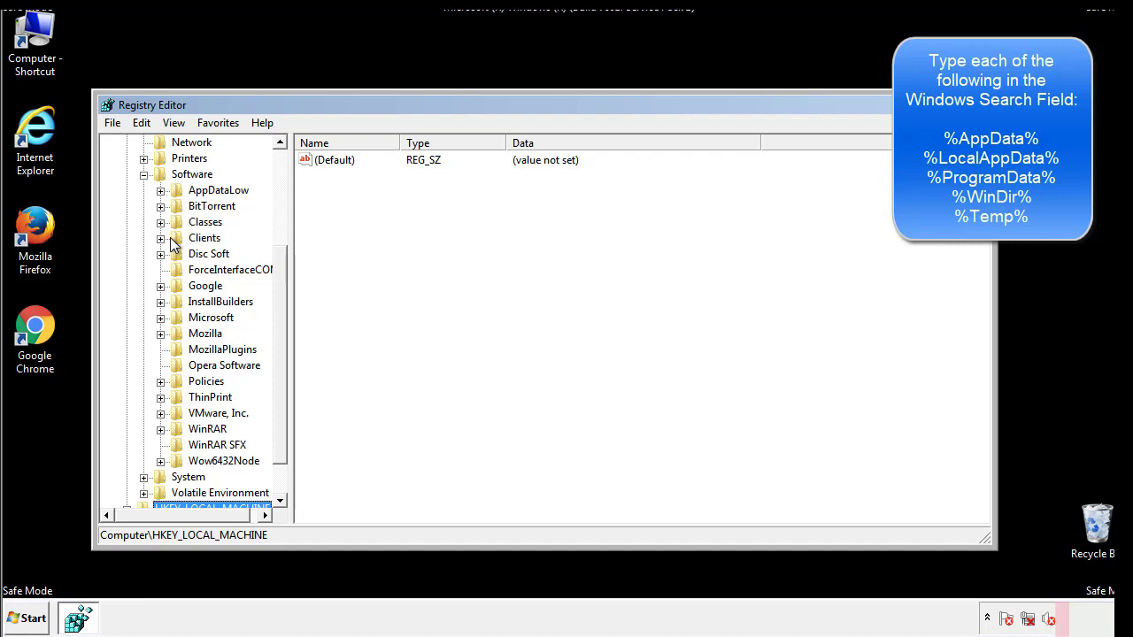
left_click(161, 320)
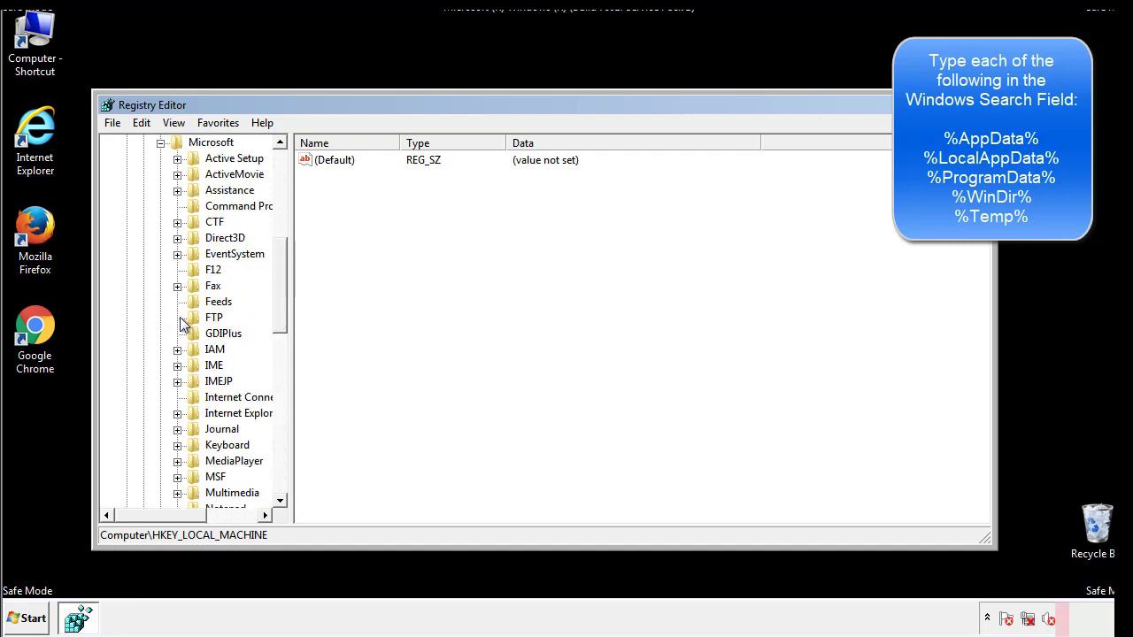
left_click_drag(278, 259, 279, 368)
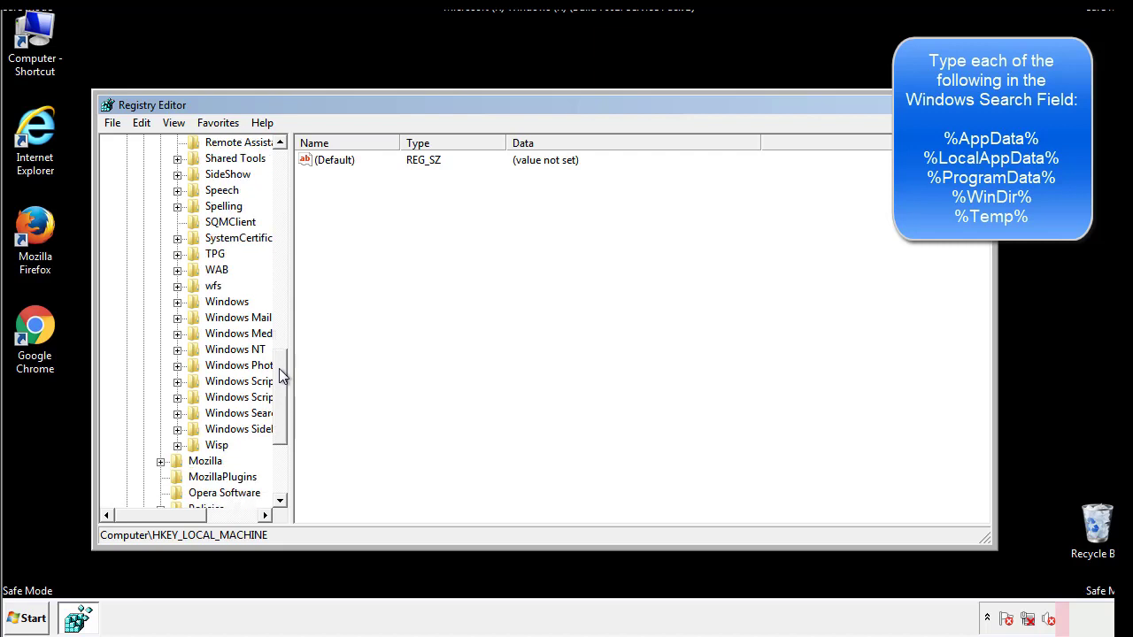
left_click(178, 303)
left_click(194, 319)
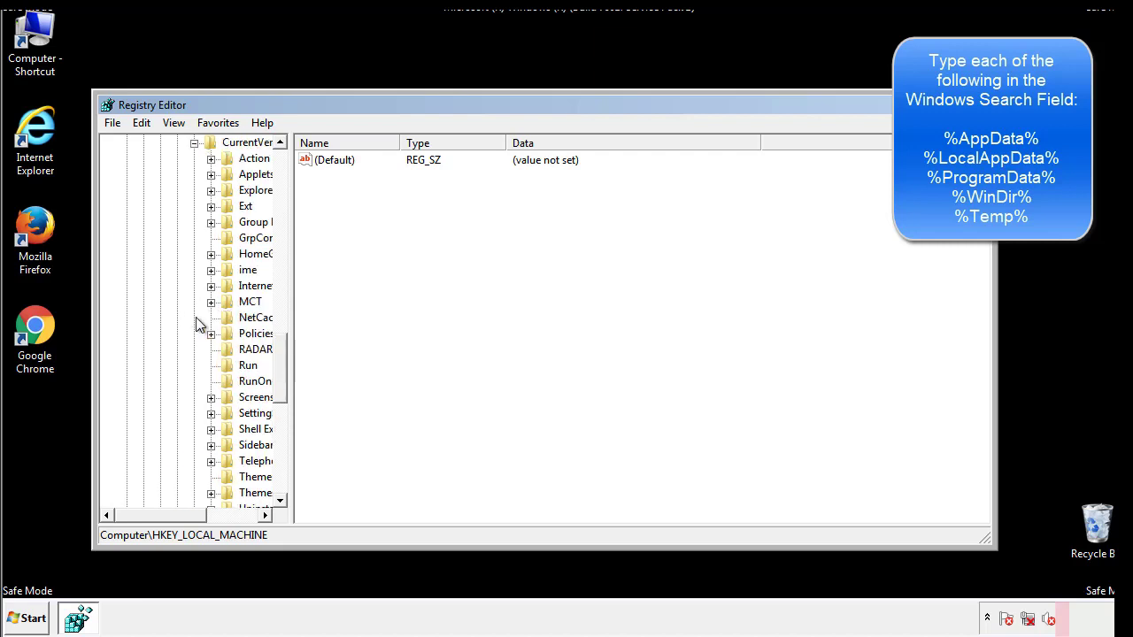
left_click_drag(171, 520, 199, 516)
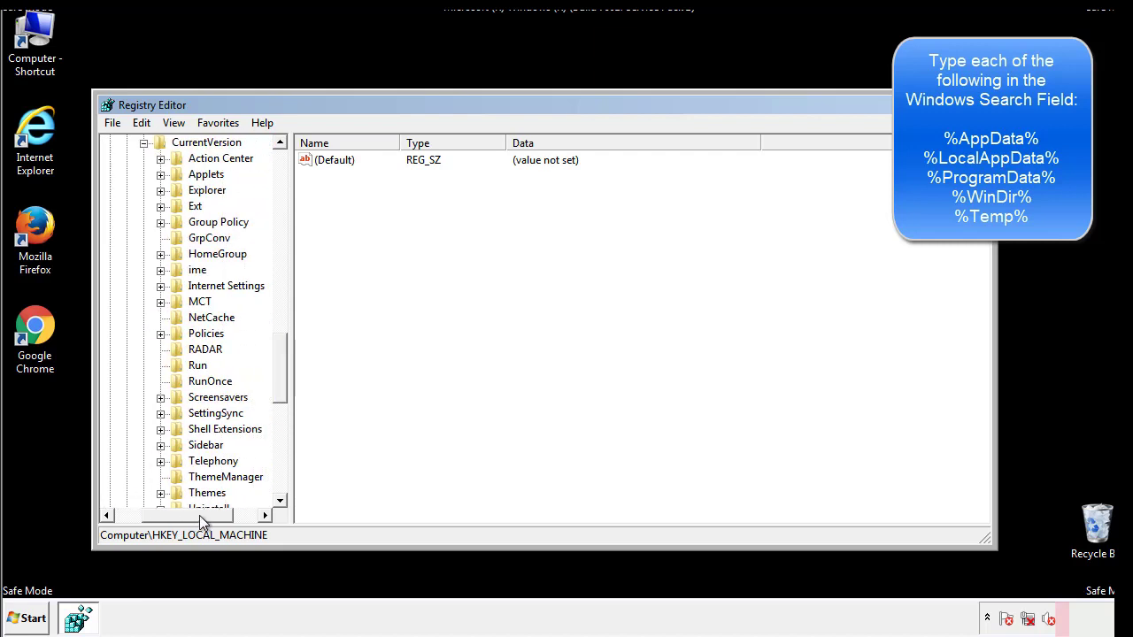
Step: Inspect the HKCU Run values, keeping DAEMON Tools, then collapse Windows and scroll up
left_click(196, 365)
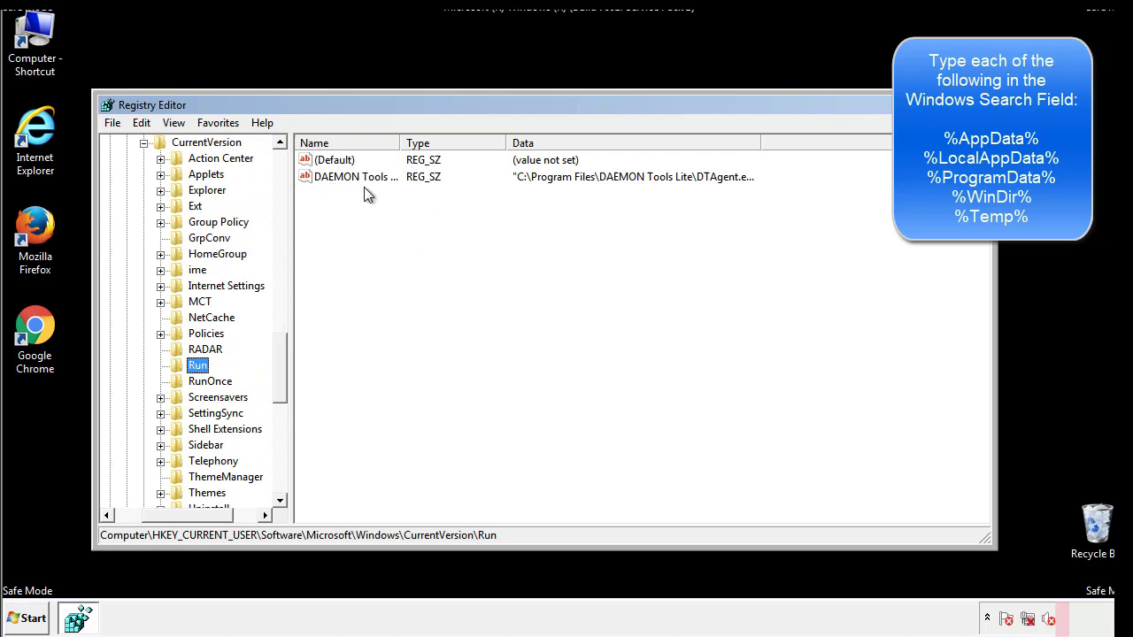
left_click(485, 209)
left_click_drag(187, 512, 165, 514)
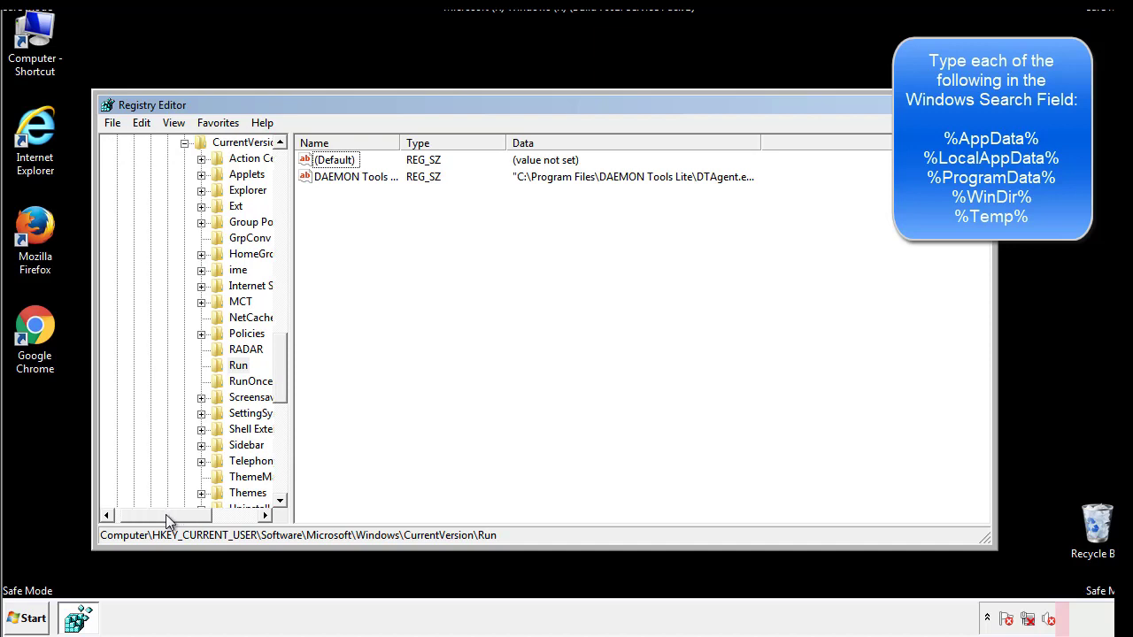
scroll(279, 369, "up", 1)
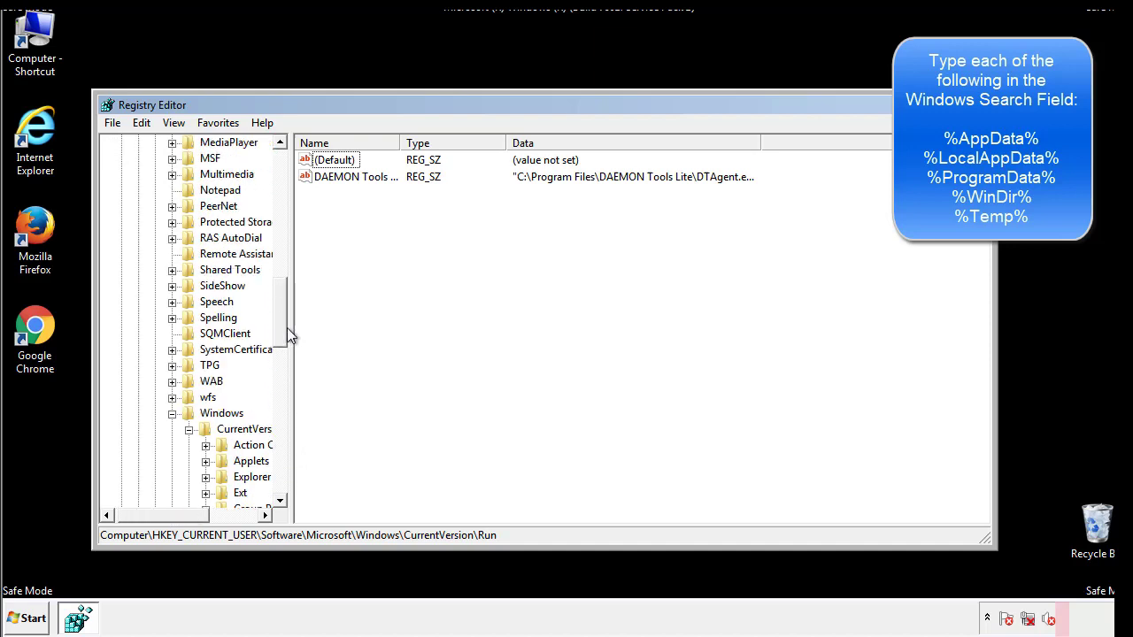
left_click(172, 413)
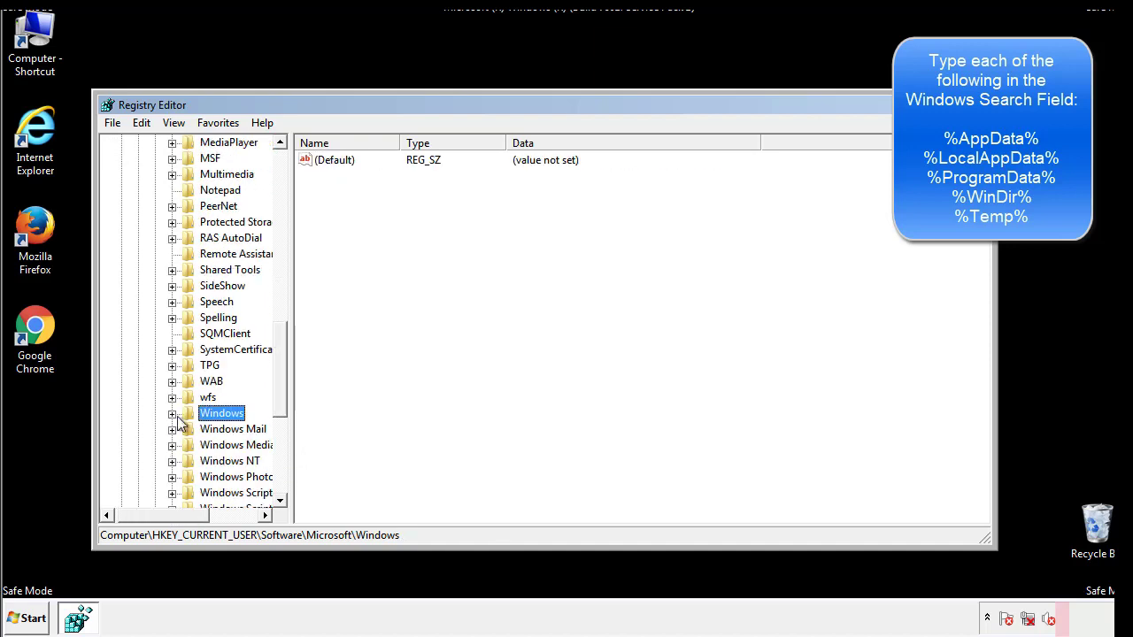
left_click_drag(284, 394, 286, 219)
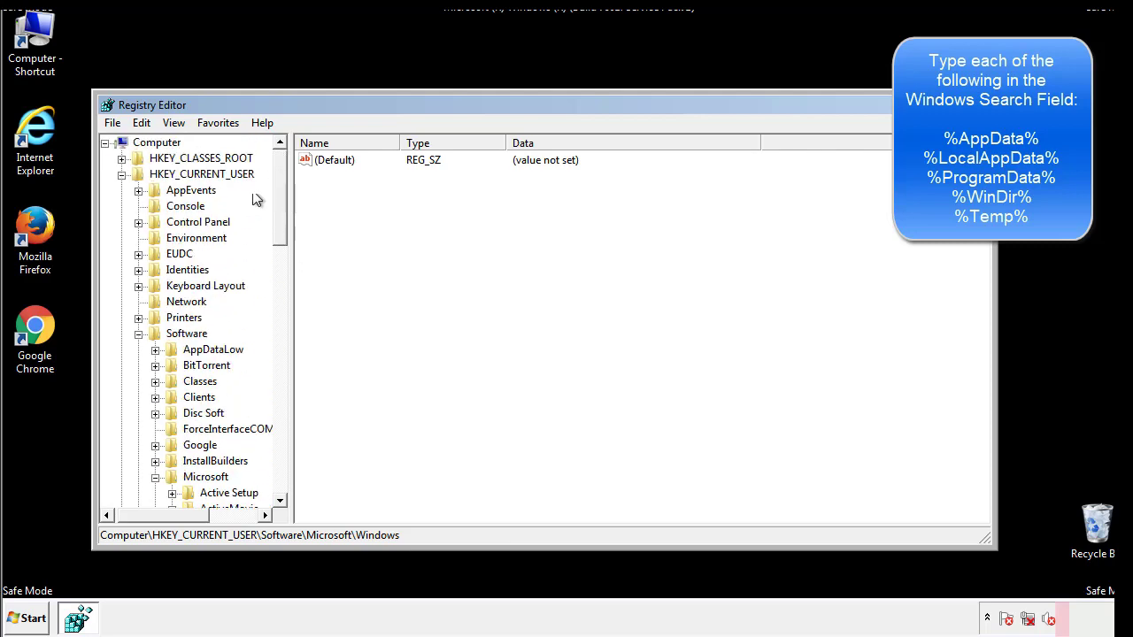
Step: Search the registry for %temp% using Edit > Find
left_click(149, 124)
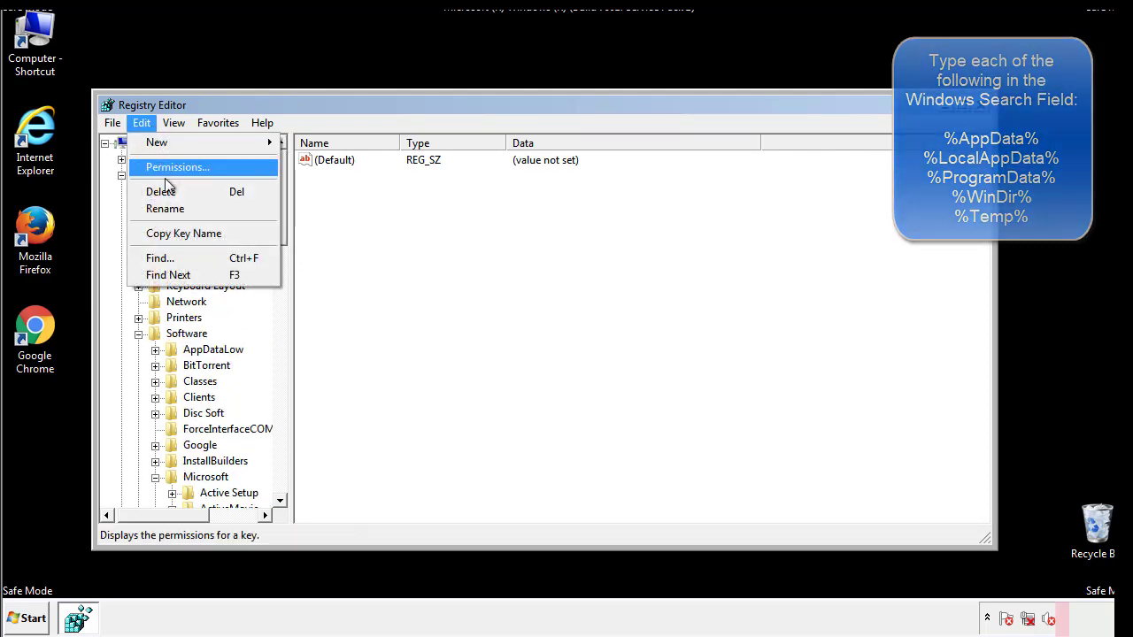
left_click(159, 257)
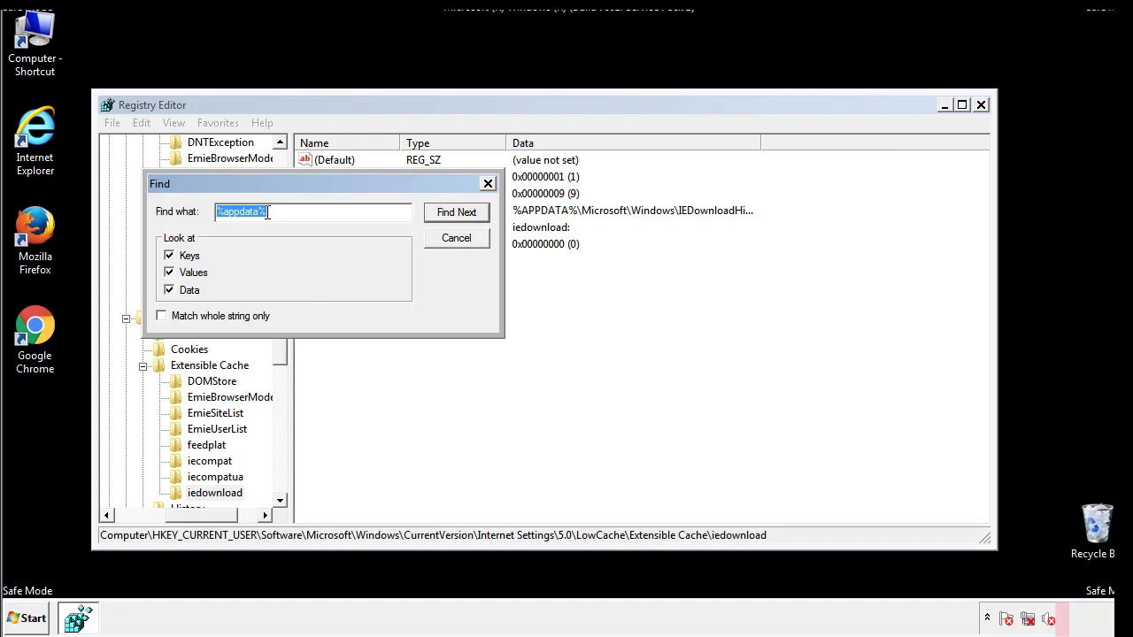
type("%t")
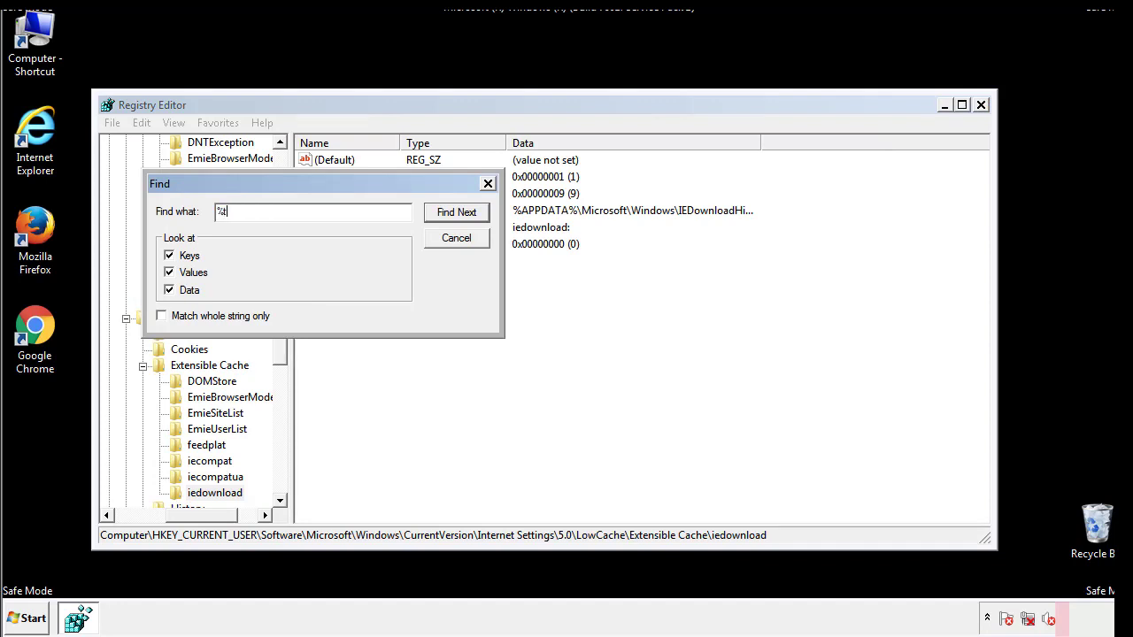
type("emp%")
key("Return")
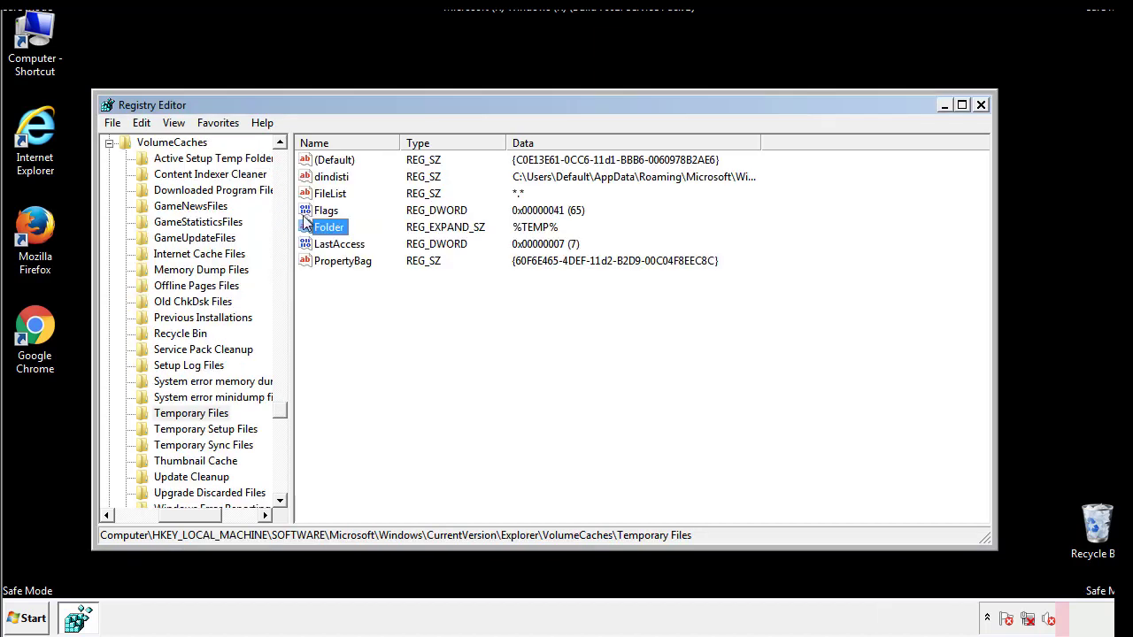
Step: Delete all values in the Temporary Files key, including dindisti, leaving only Default
left_click(469, 310)
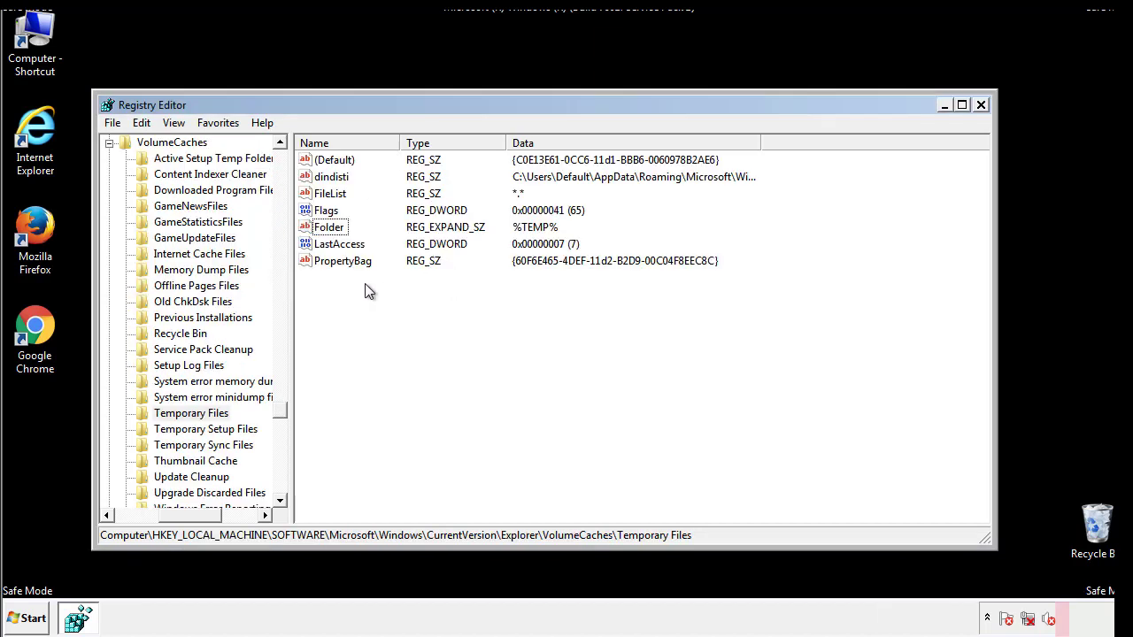
mouse_move(365, 284)
left_mouse_down()
mouse_move(334, 254)
mouse_move(321, 164)
left_mouse_up()
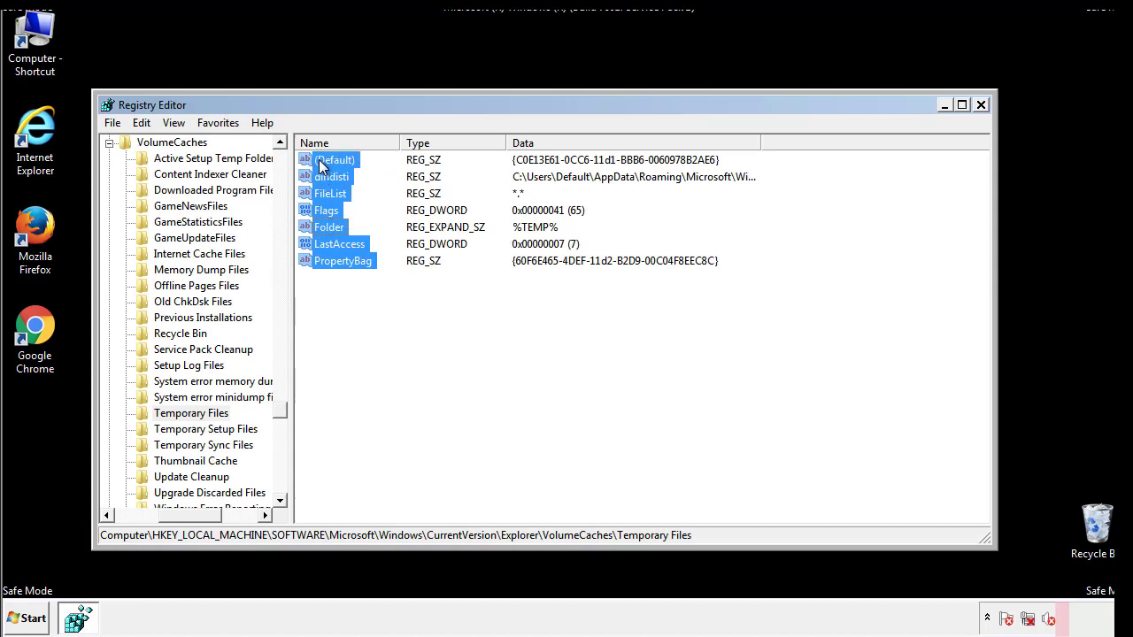
right_click(320, 165)
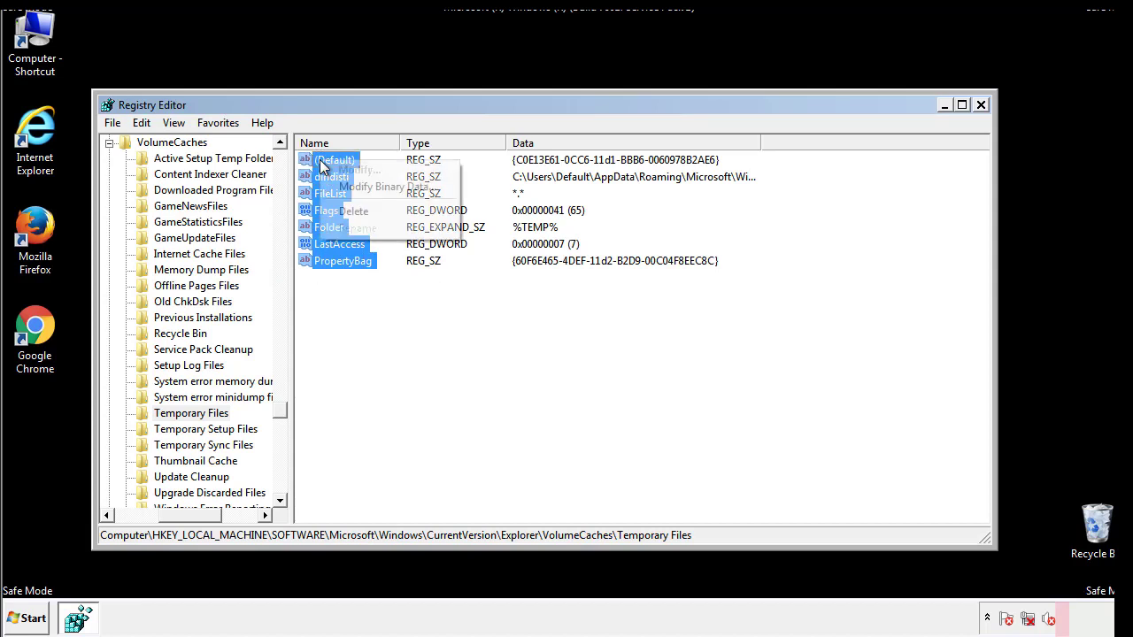
left_click(345, 213)
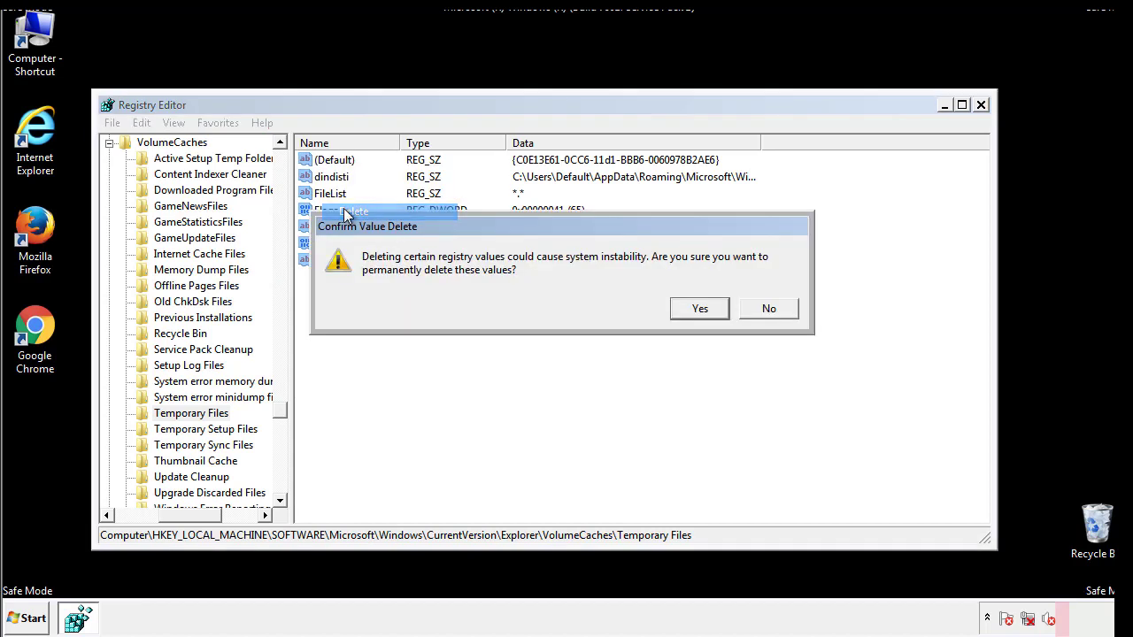
left_click(699, 308)
left_click(392, 211)
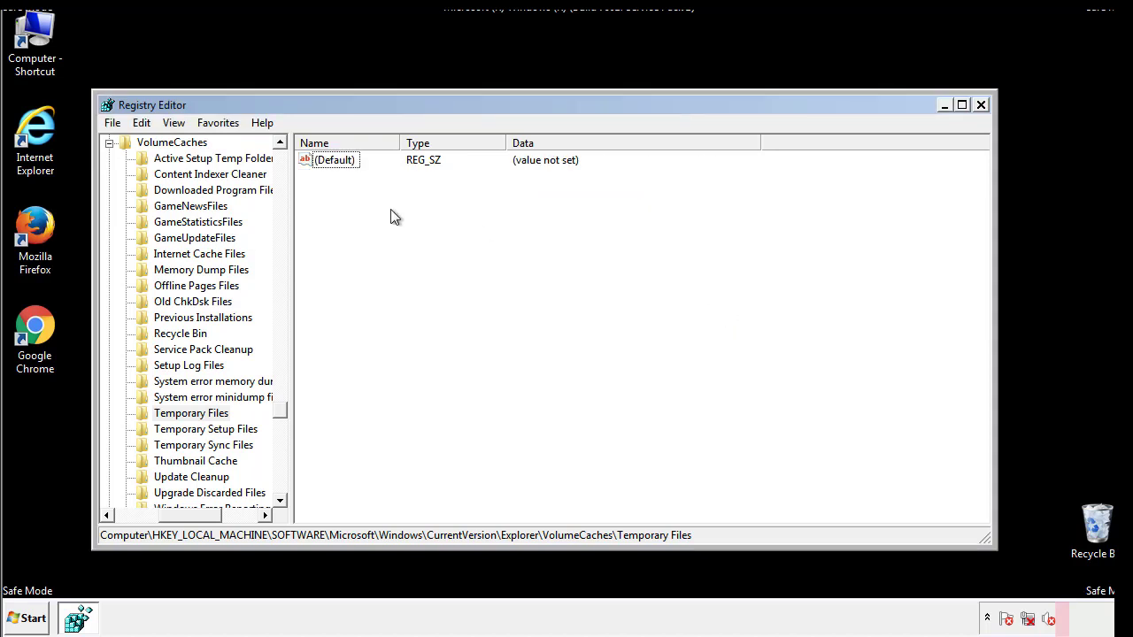
Step: Close Registry Editor and relaunch msconfig from the Start search box
left_click(981, 105)
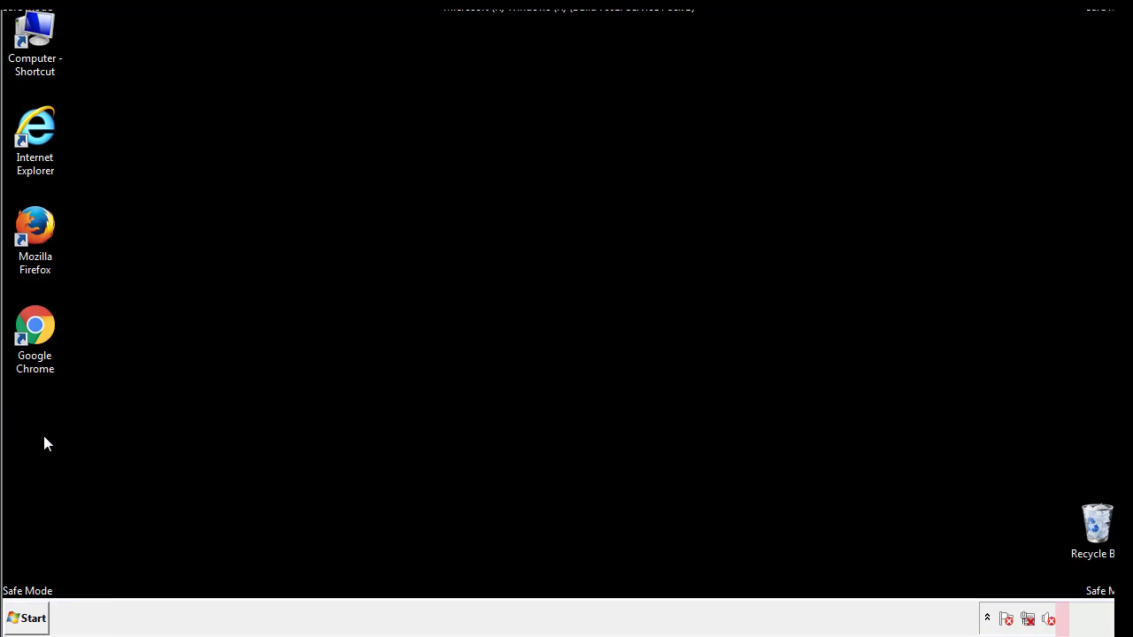
left_click(23, 619)
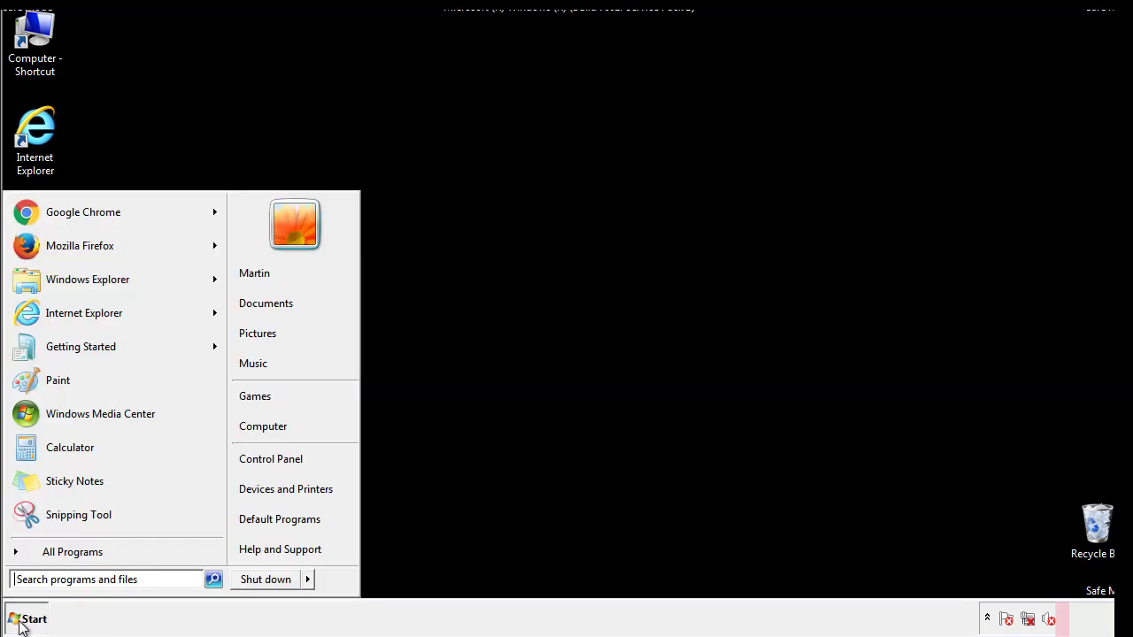
left_click(61, 579)
type("mscon")
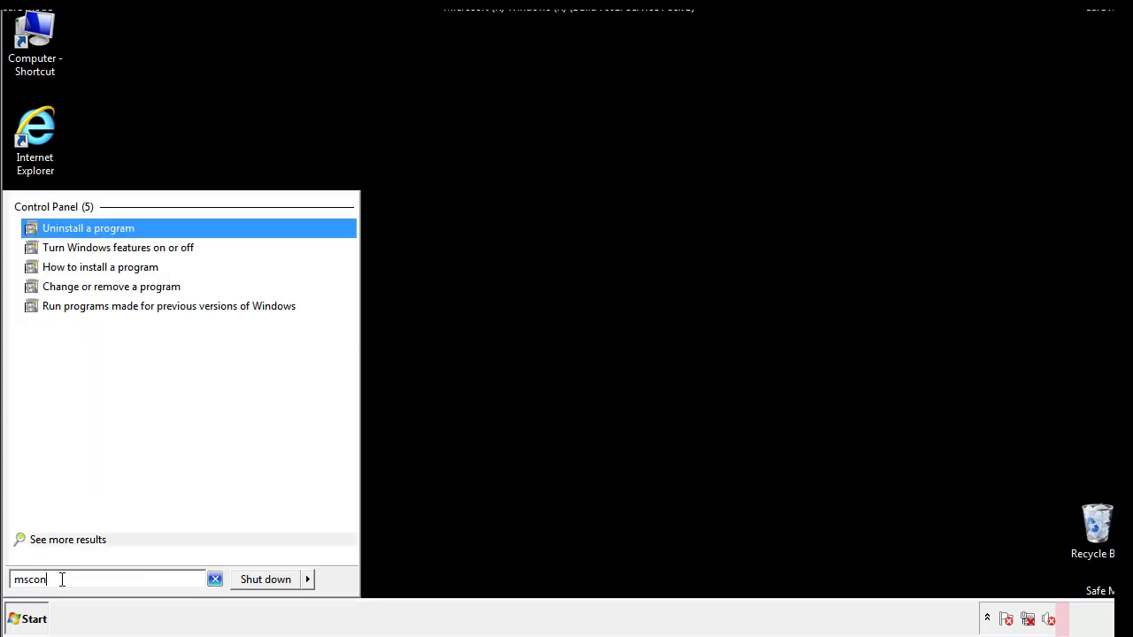
type("fig")
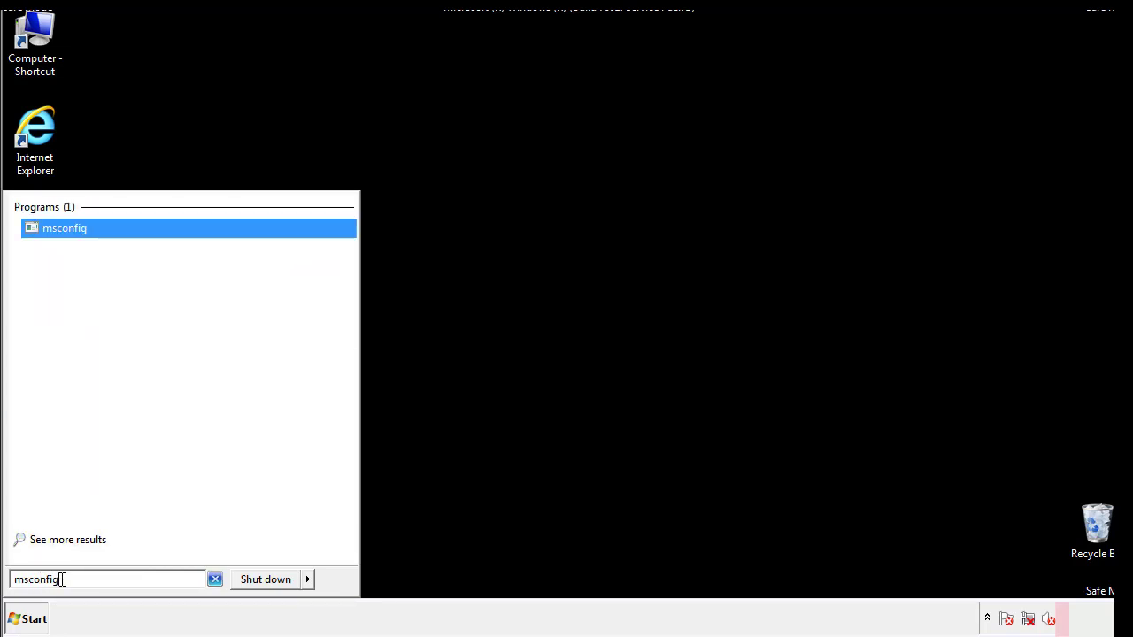
key("Return")
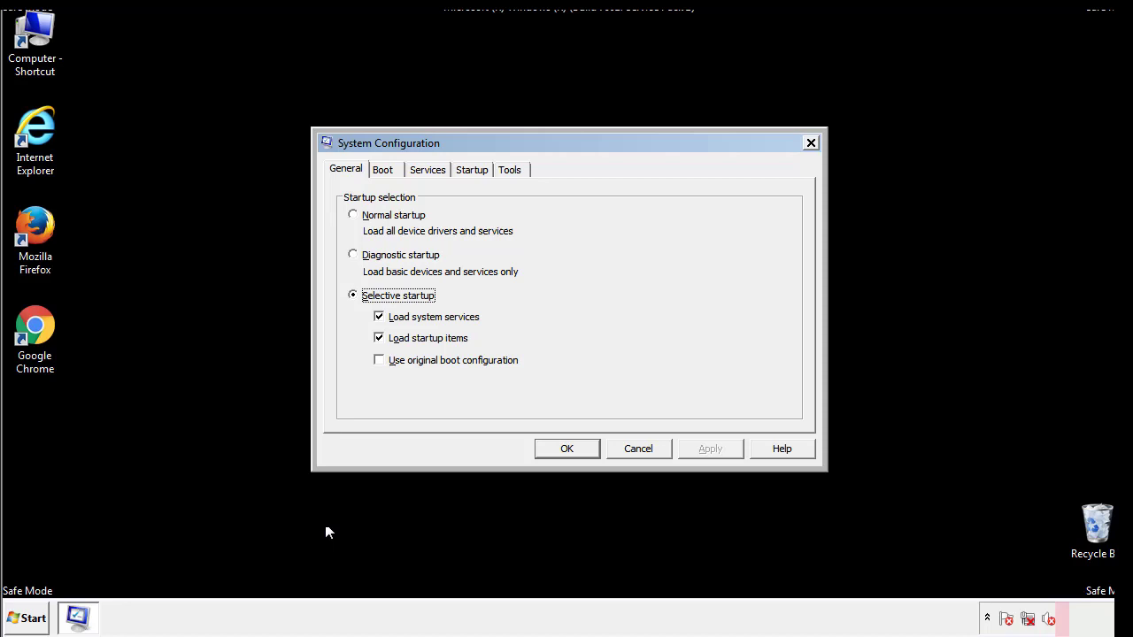
Step: Disable the Safe boot option, apply the change, and restart Windows into normal mode
left_click(384, 171)
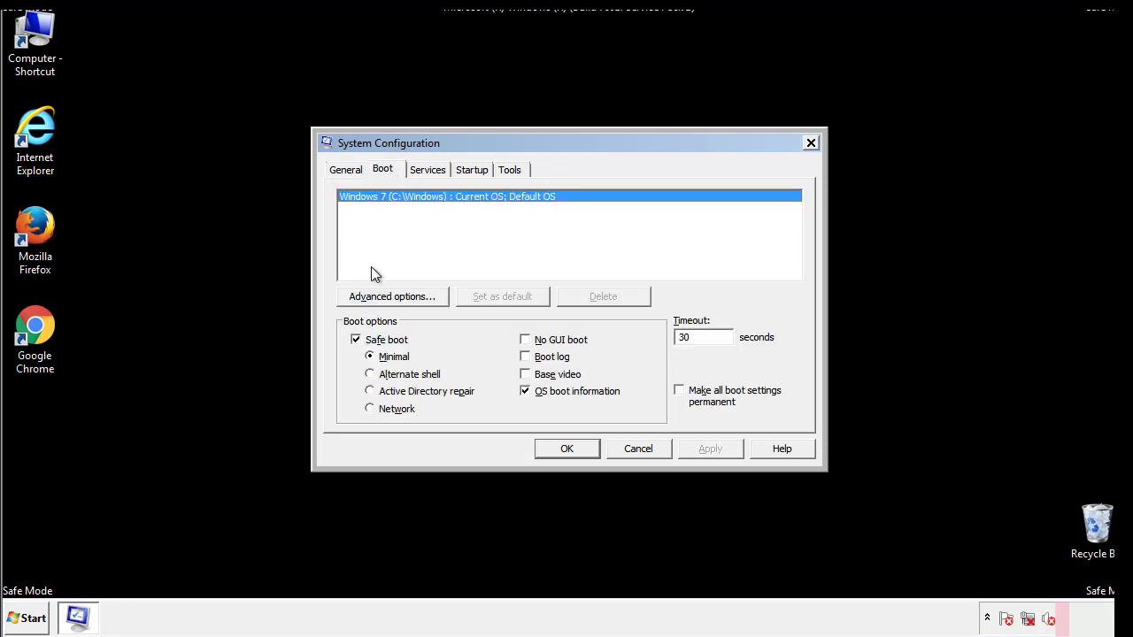
left_click(357, 340)
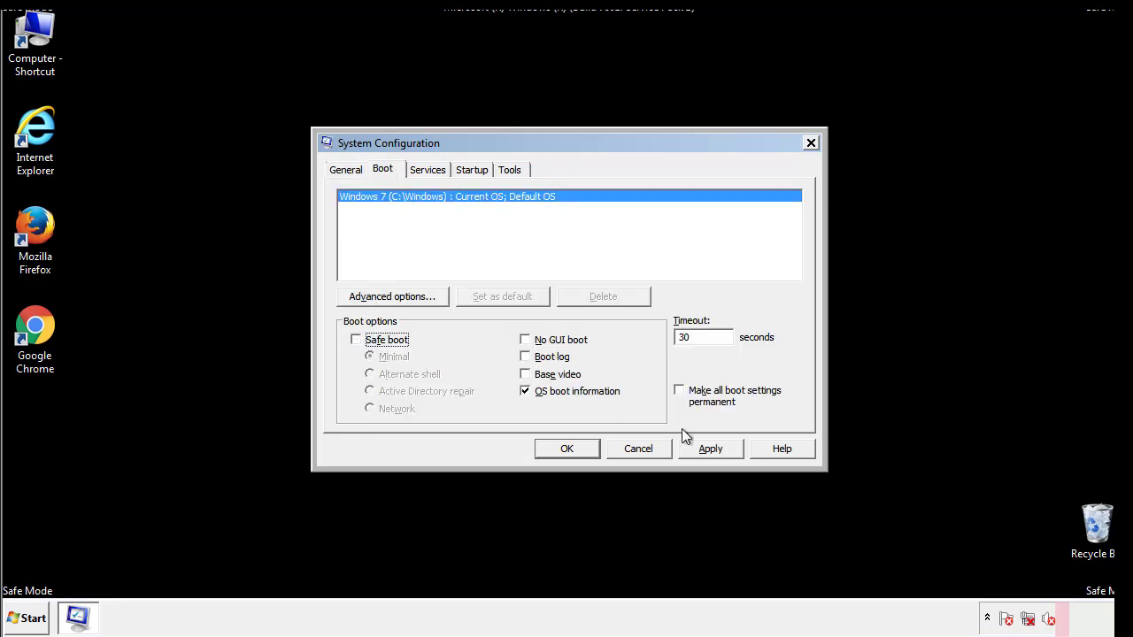
left_click(712, 448)
left_click(564, 449)
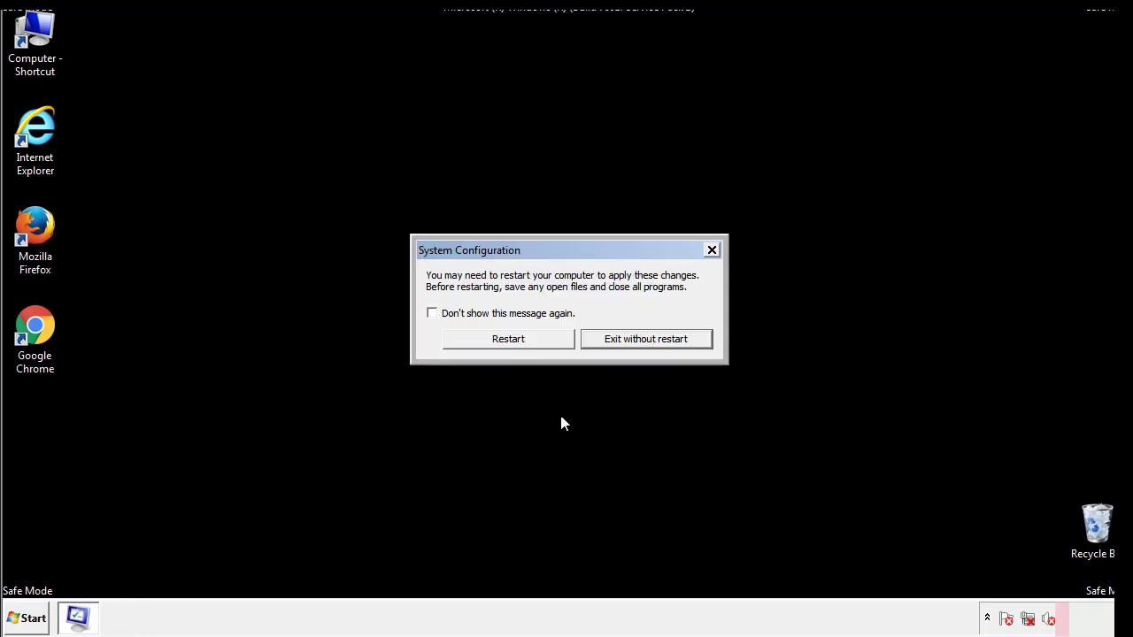
left_click(524, 344)
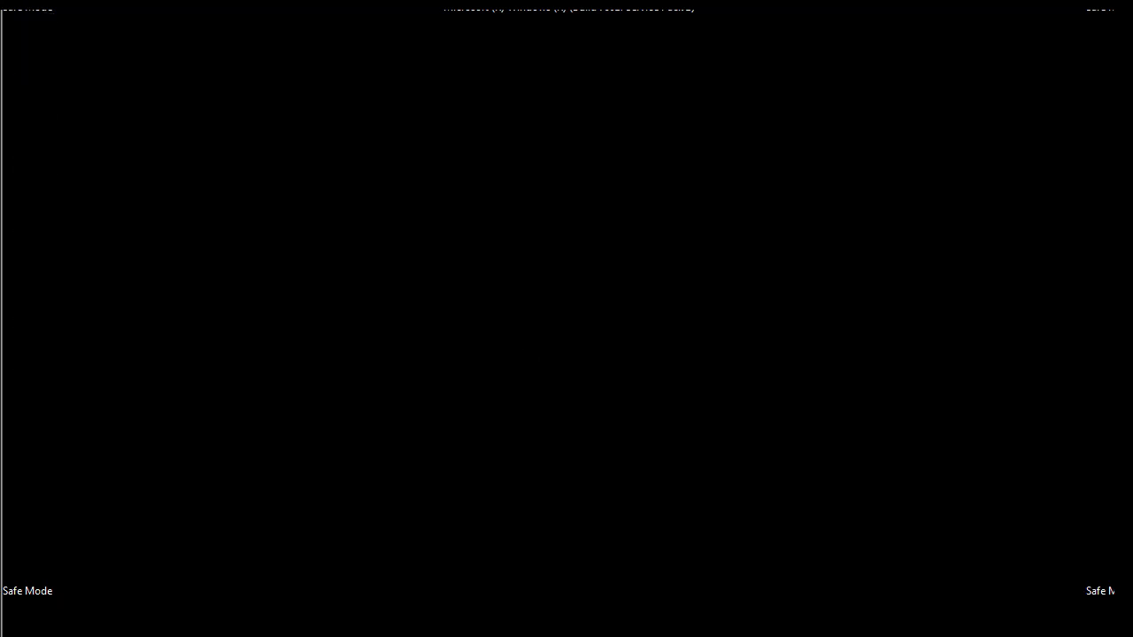